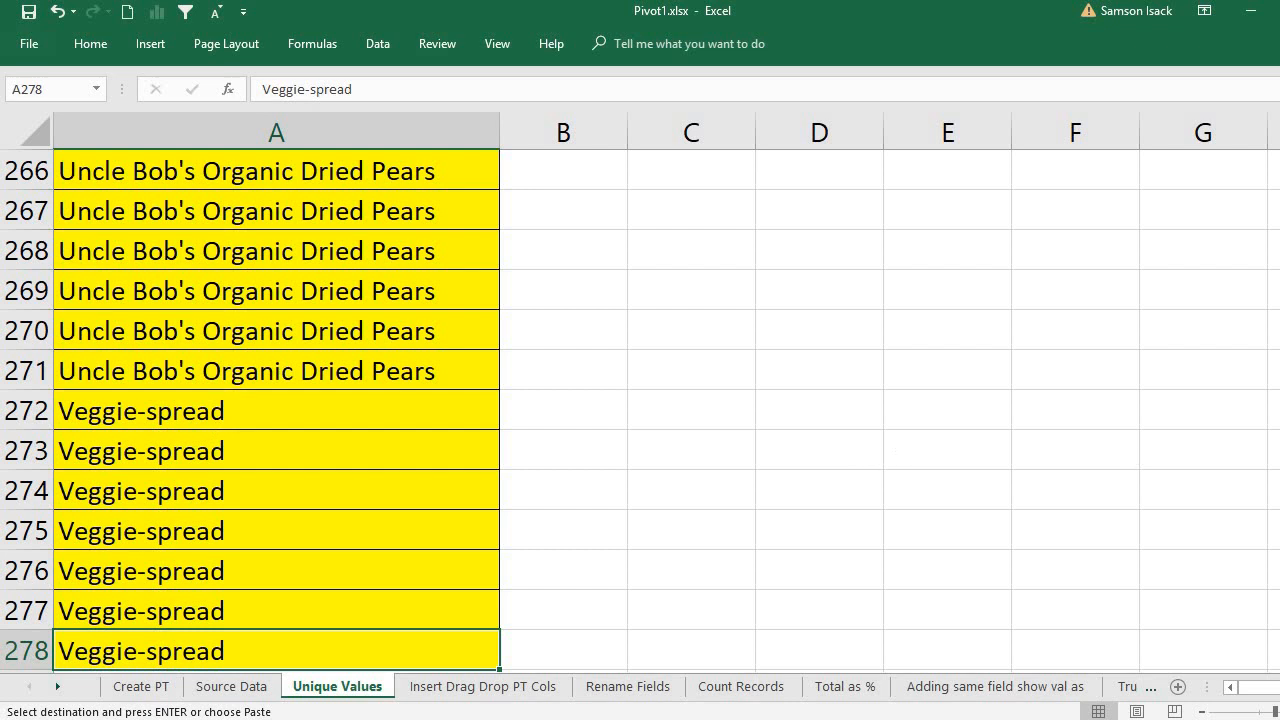
Step: Insert a PivotTable based on column A, placed on the existing Unique Values worksheet at cell B1
scroll(333, 263, "up", 20)
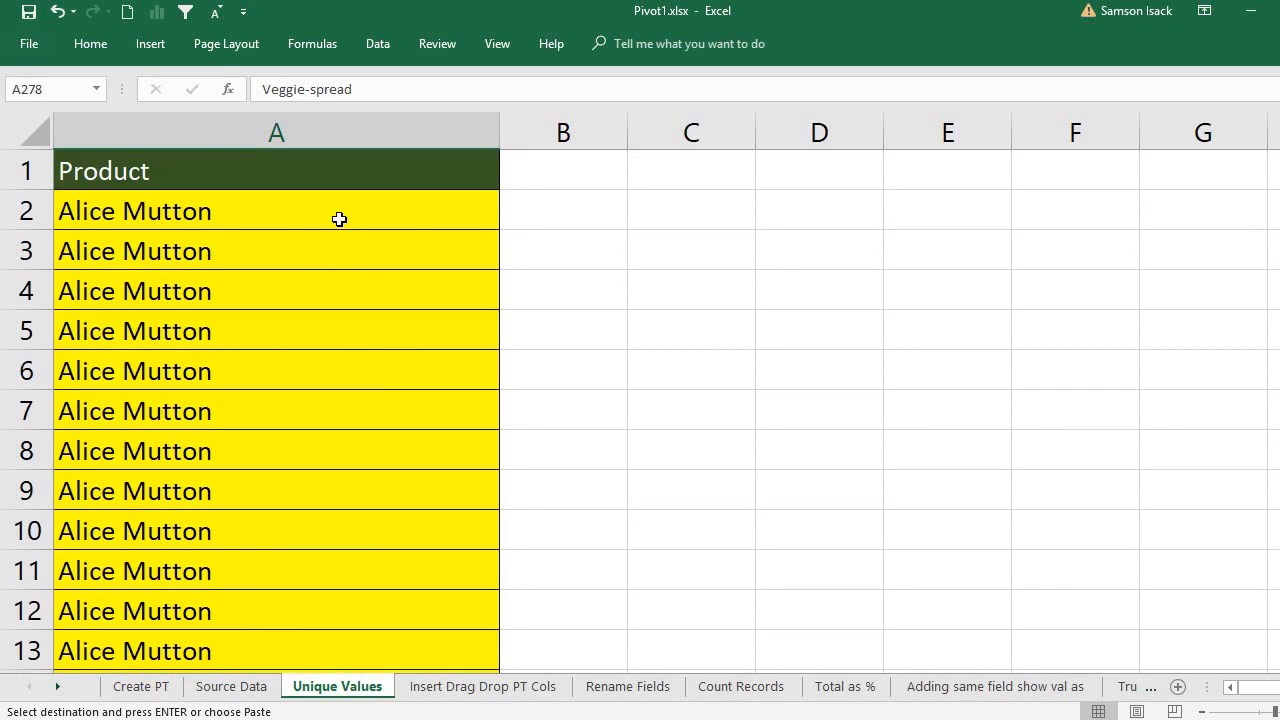
left_click_drag(337, 220, 308, 600)
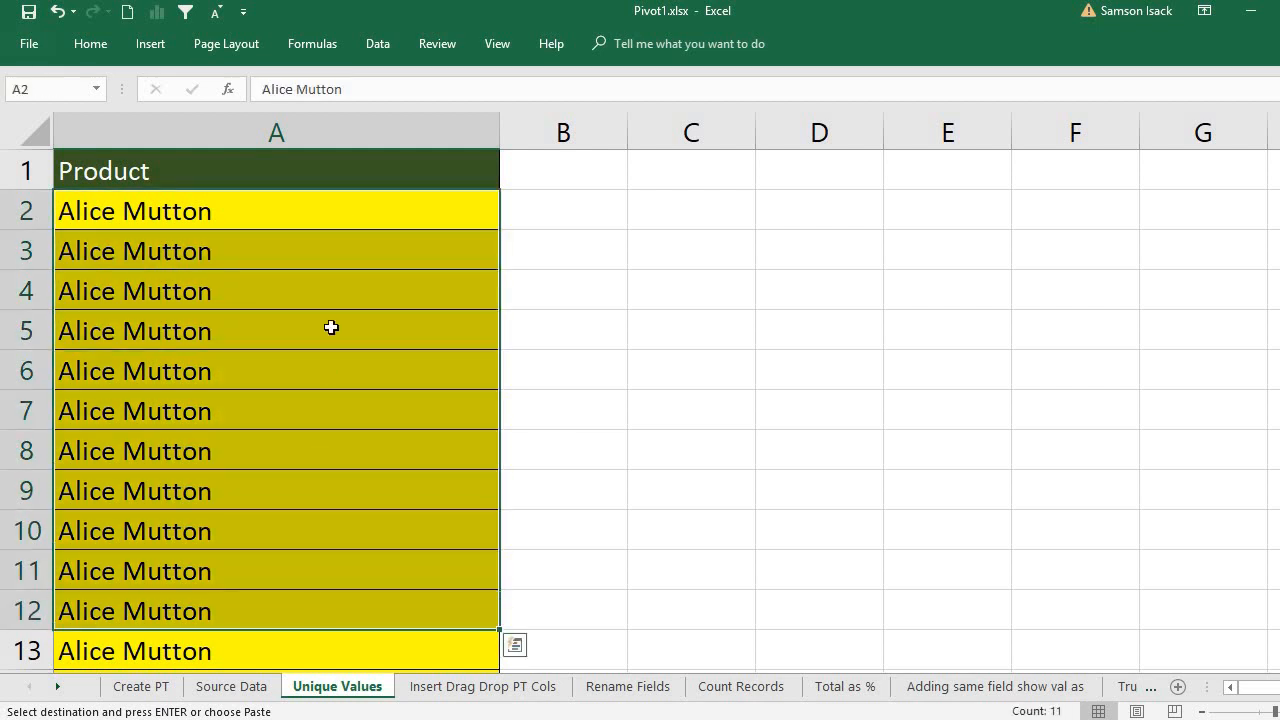
left_click(357, 182)
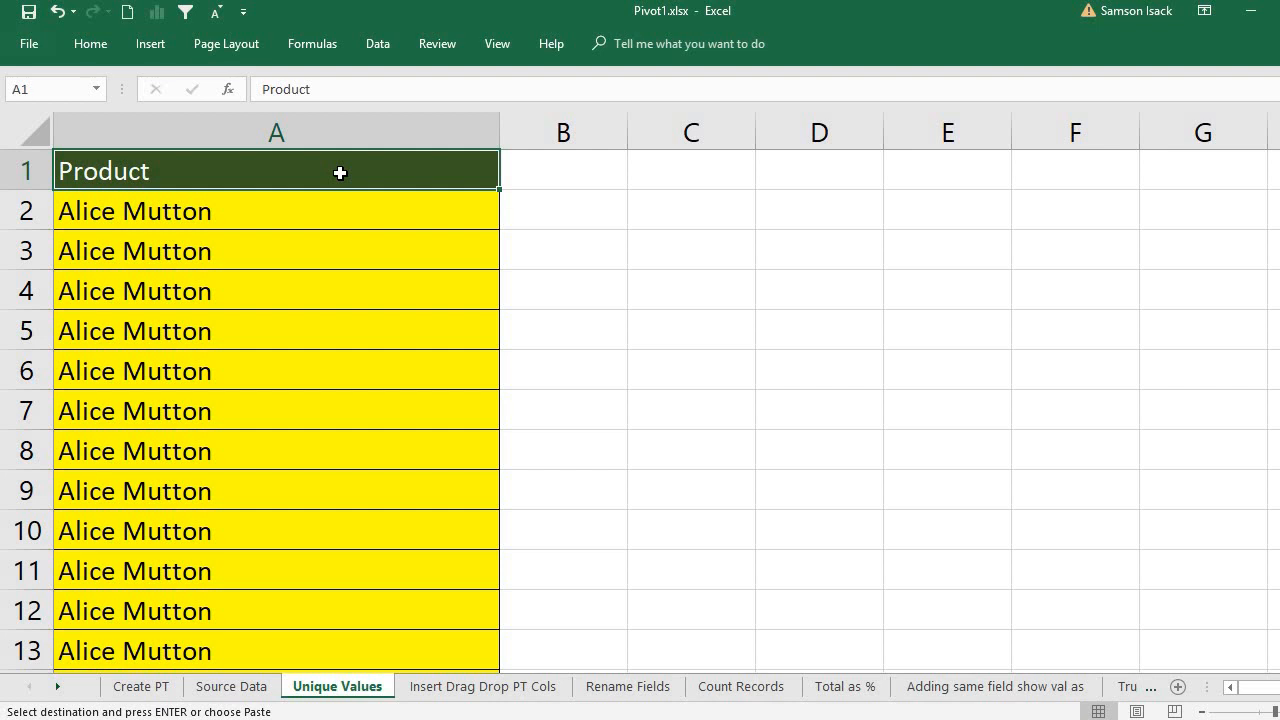
left_click(305, 131)
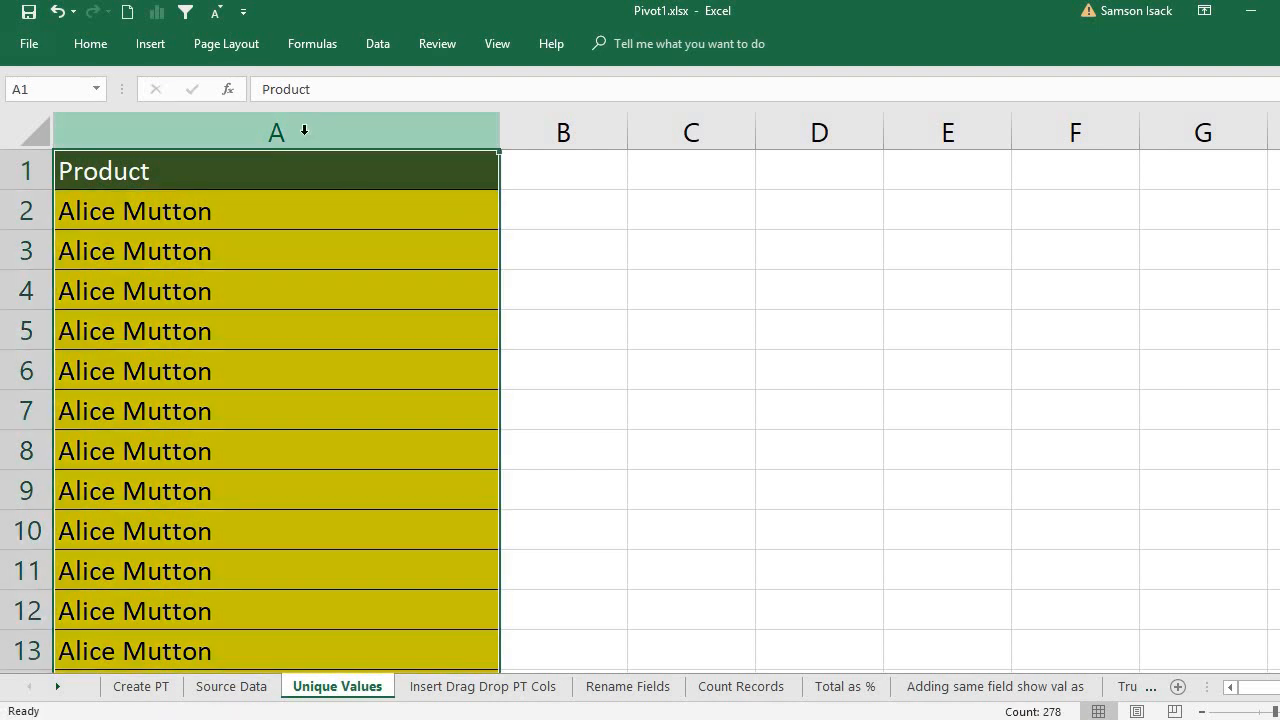
left_click(305, 131)
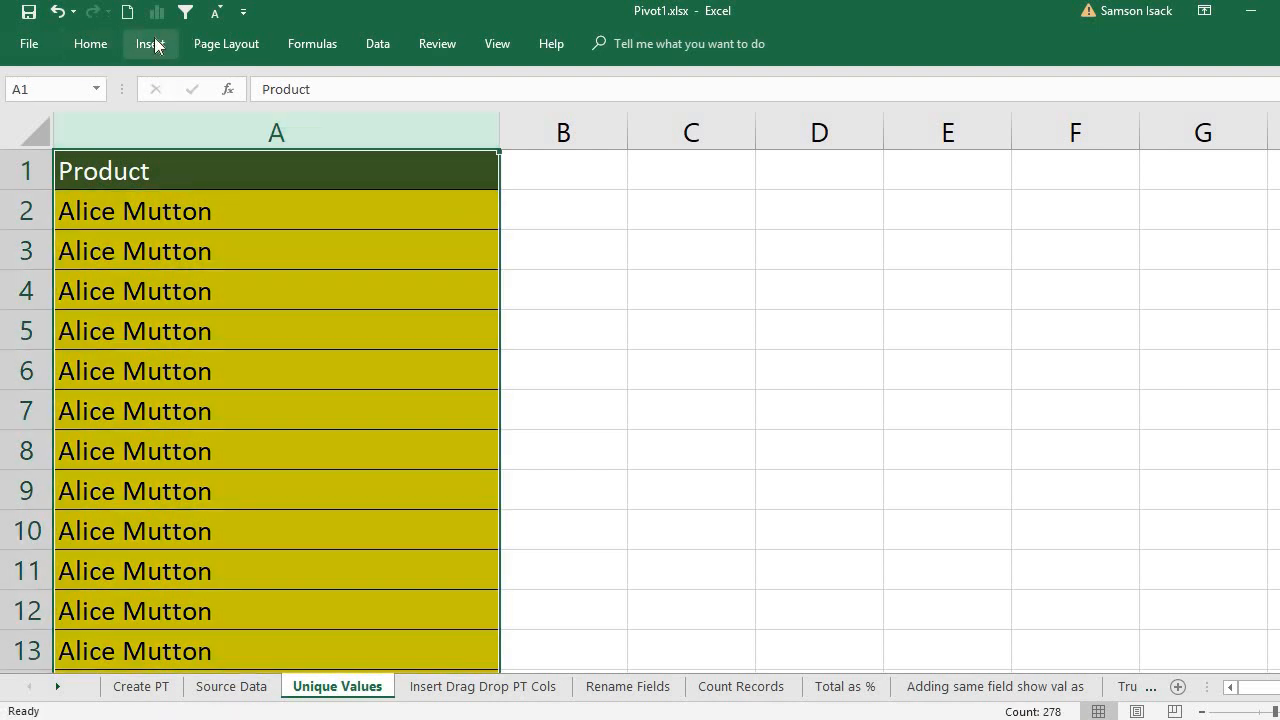
left_click(150, 43)
left_click(37, 110)
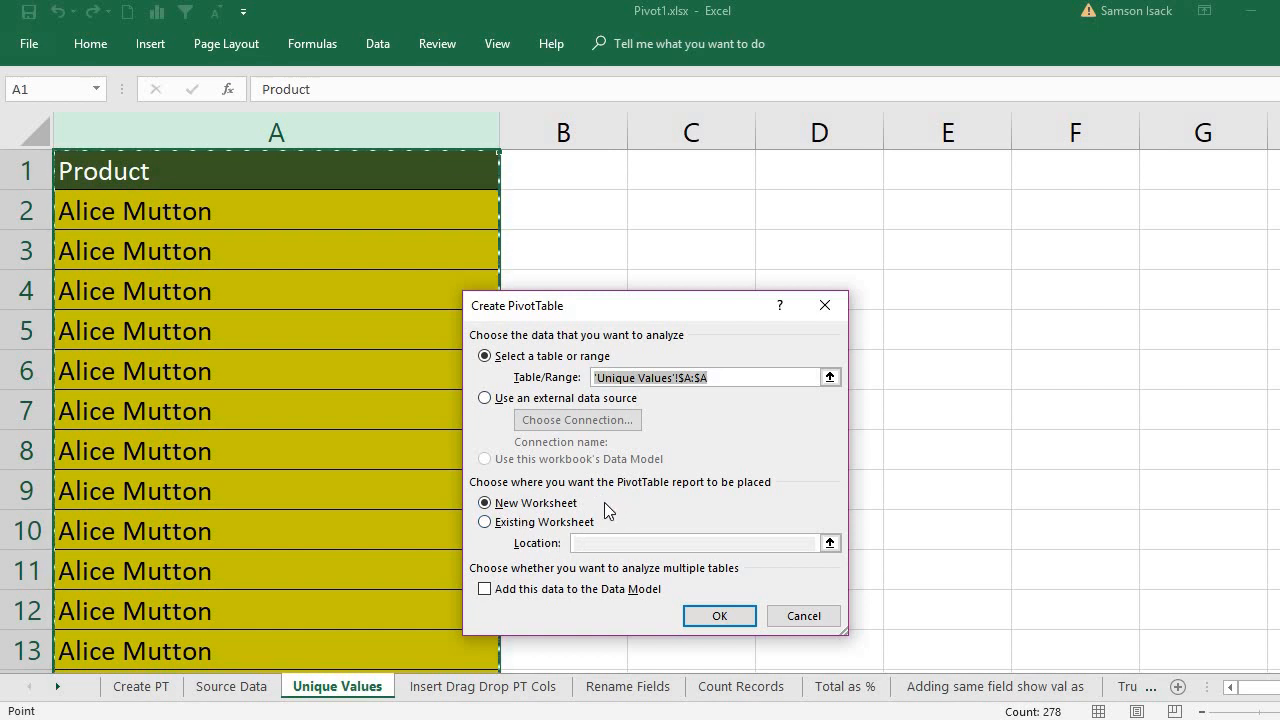
left_click(568, 527)
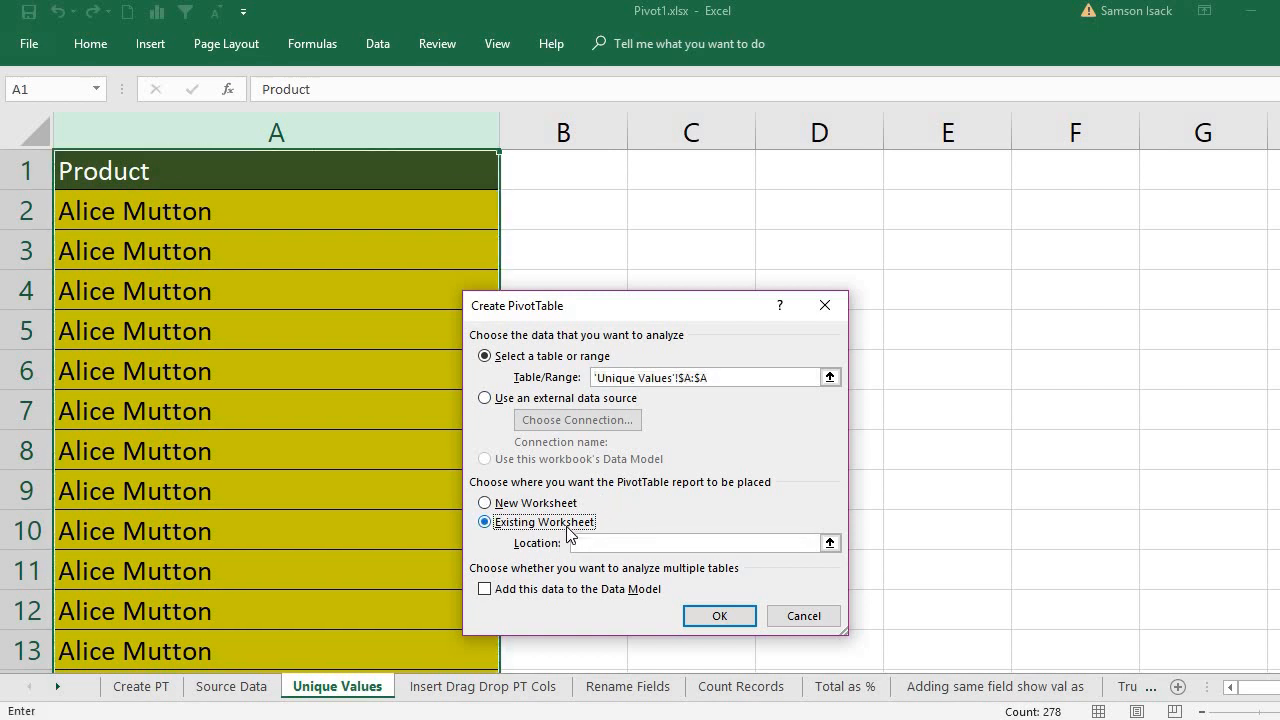
left_click(608, 548)
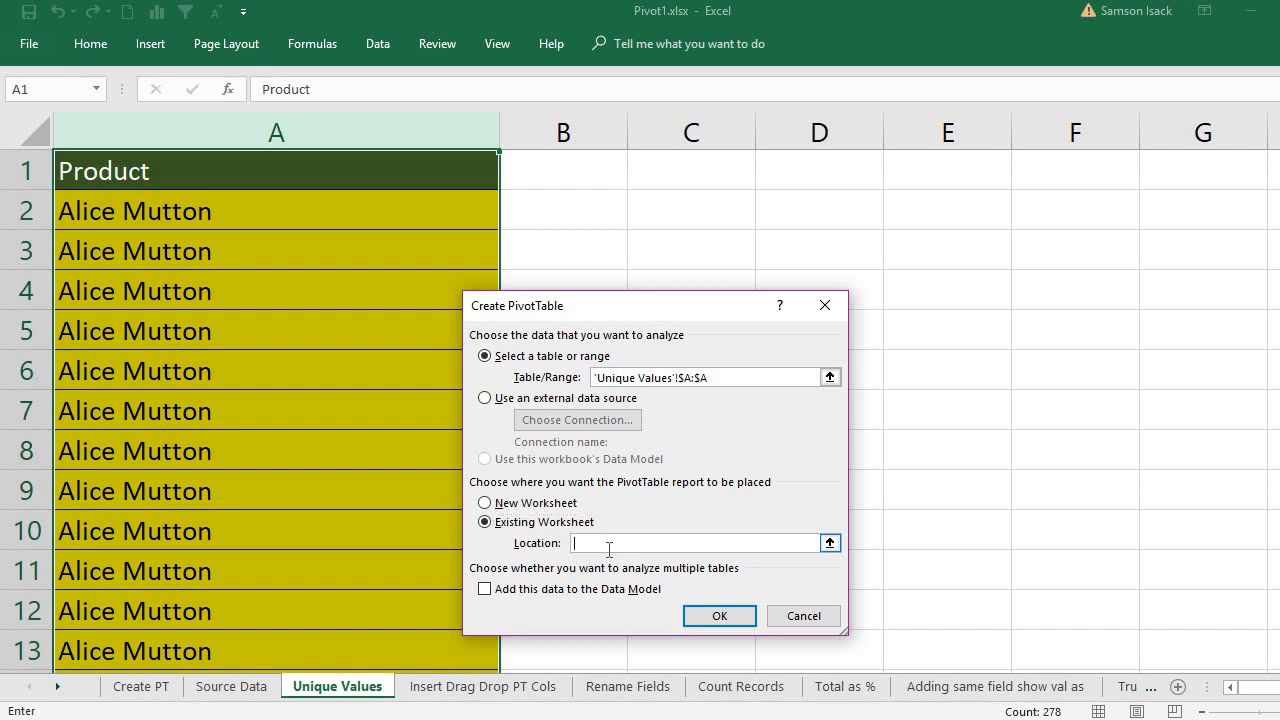
left_click(614, 171)
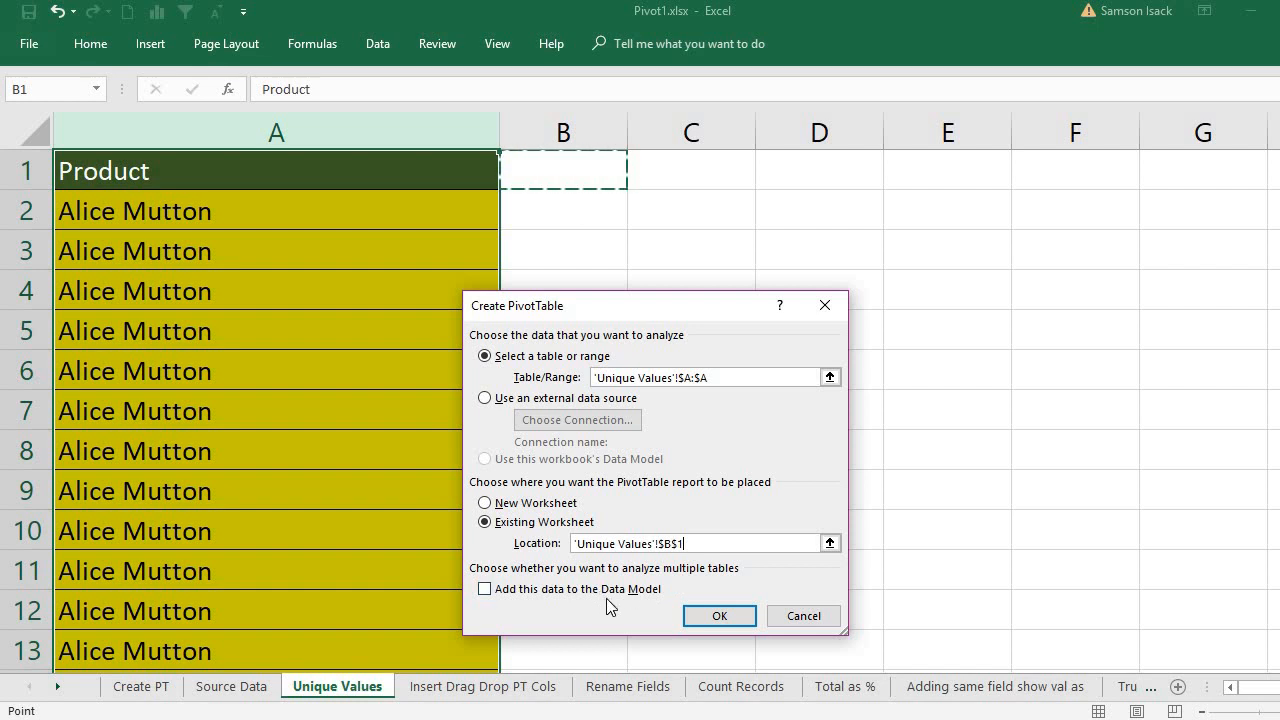
left_click(726, 621)
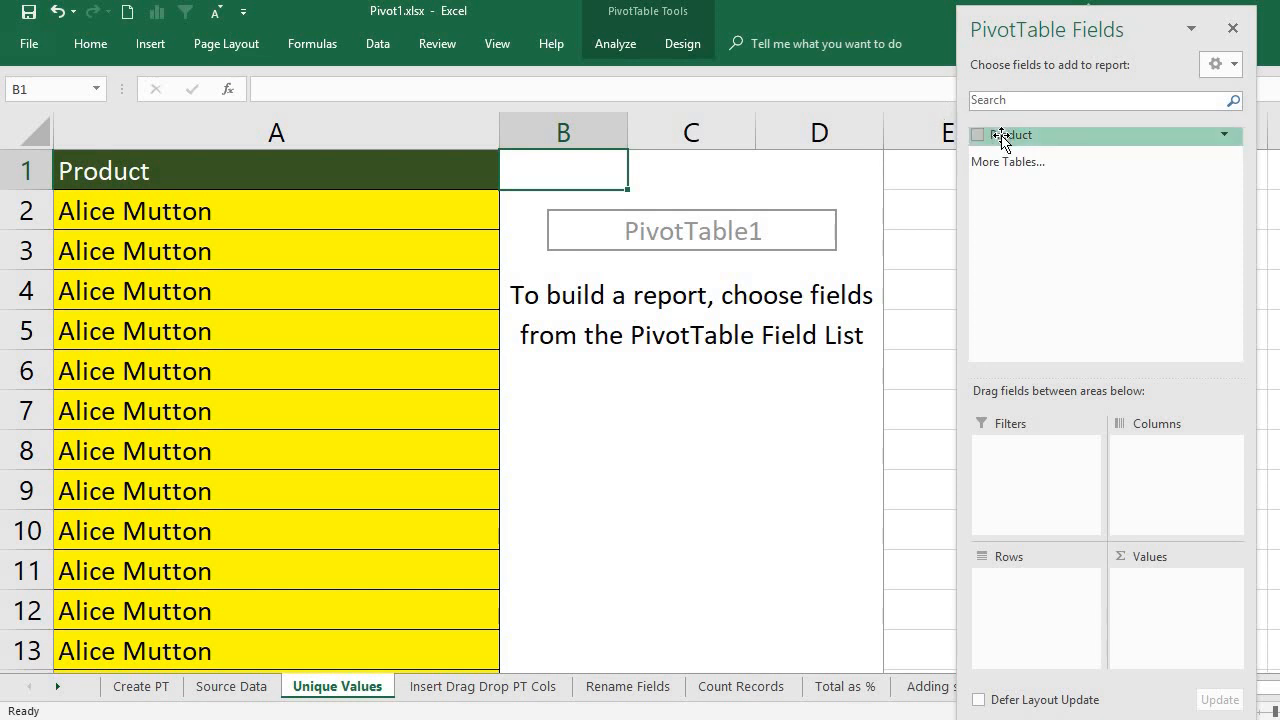
Step: Add the Product field to the PivotTable's rows and close the field list
left_click(978, 136)
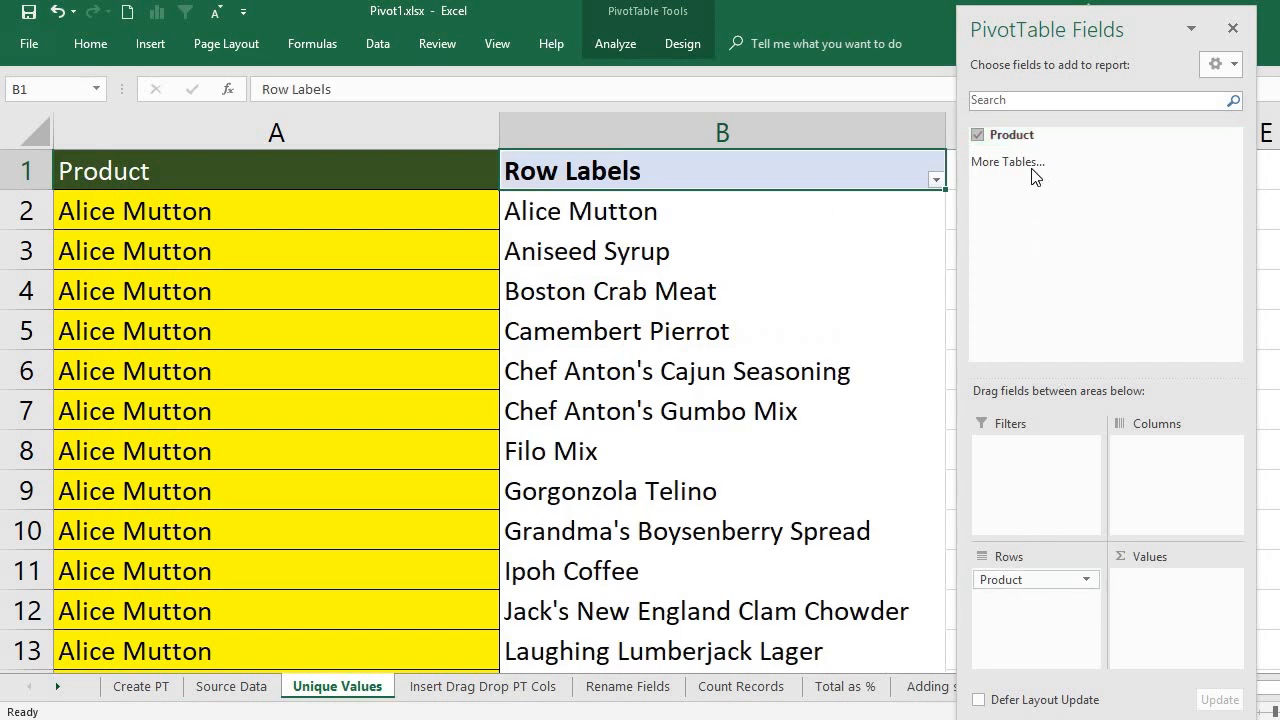
left_click_drag(1022, 140, 1025, 623)
left_click(1233, 30)
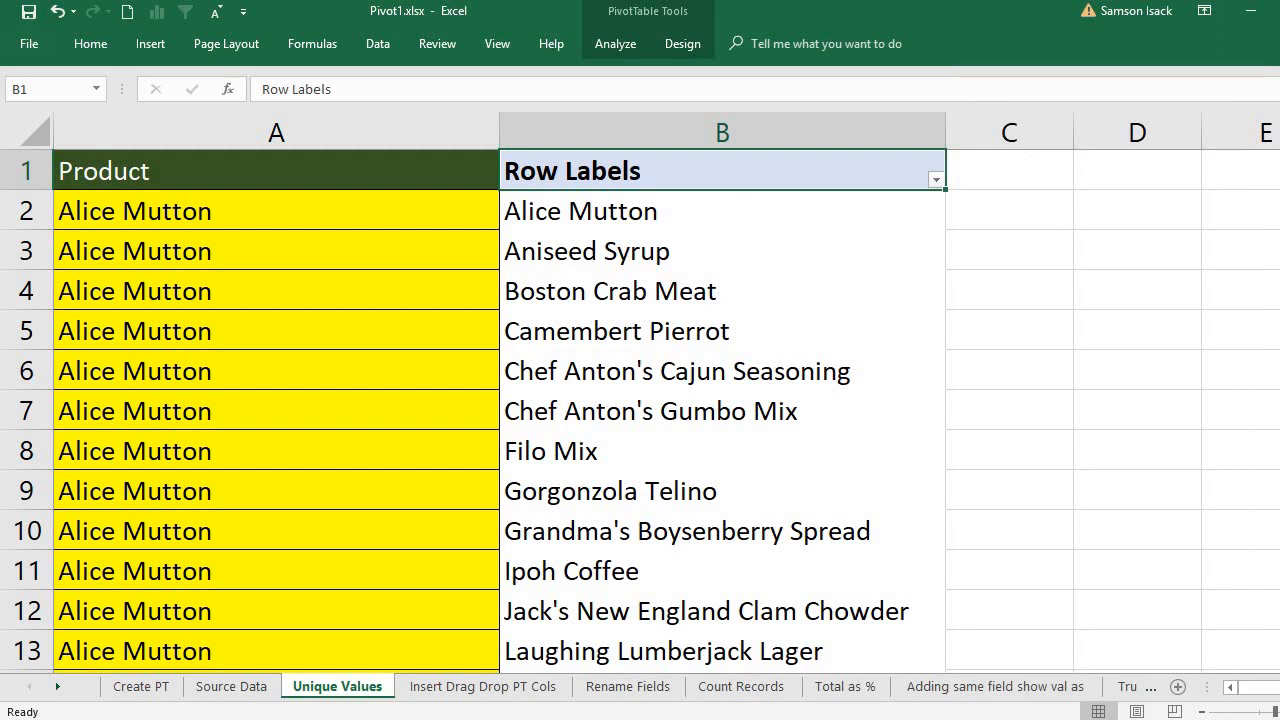
mouse_move(1279, 142)
left_mouse_down()
mouse_move(1279, 275)
mouse_move(1279, 138)
left_mouse_up()
Step: Copy the PivotTable's product labels in B2:B27, leaving out the header and grand total
left_click(795, 170)
scroll(795, 170, "down", 5)
left_click(754, 290)
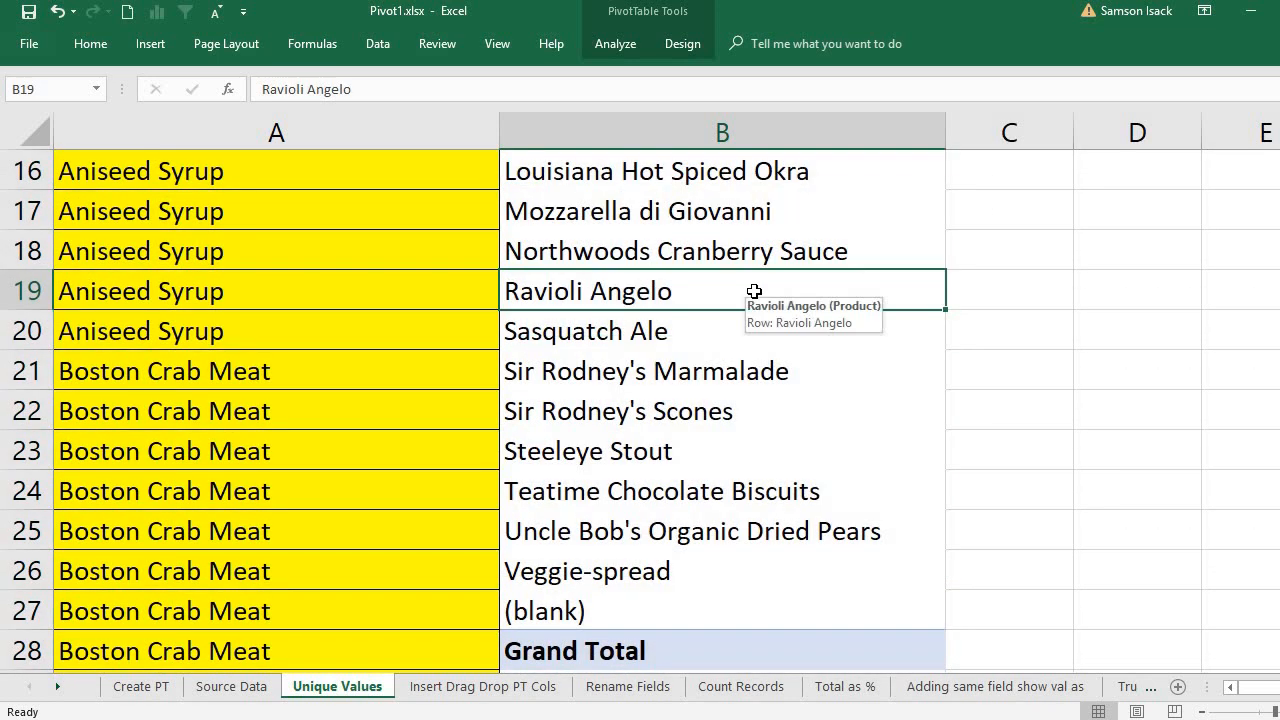
left_click(711, 600)
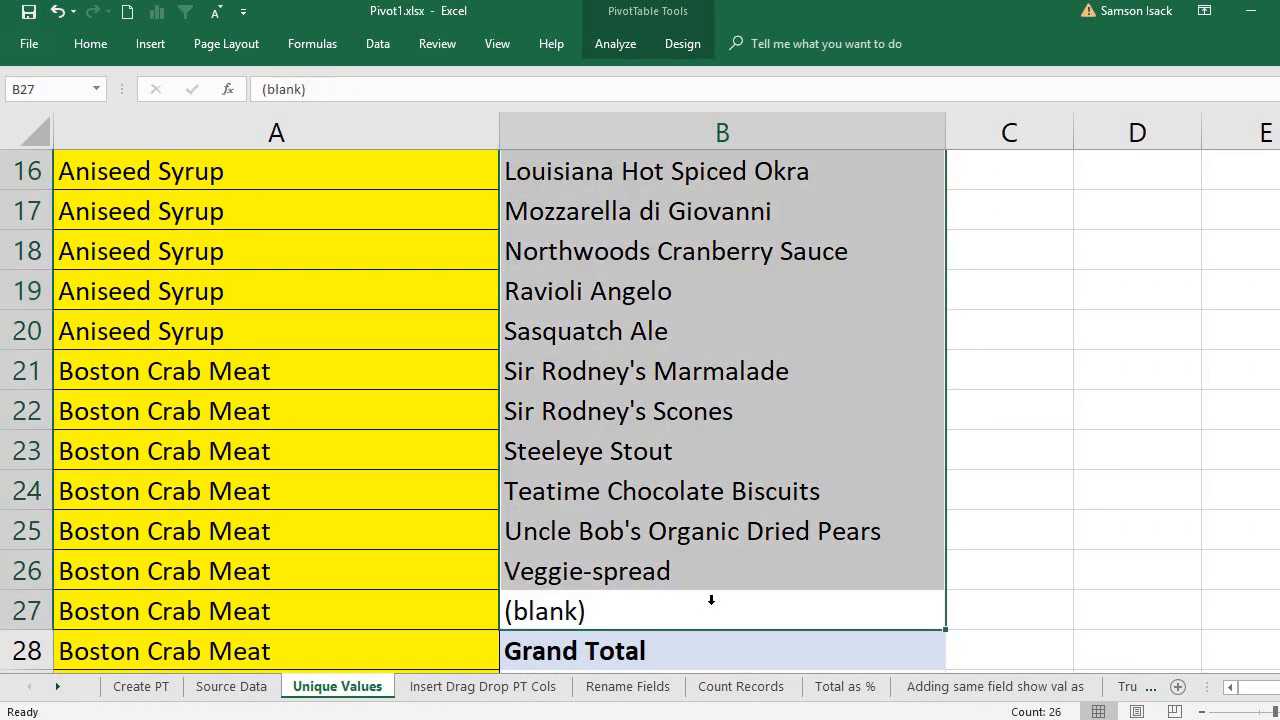
right_click(789, 397)
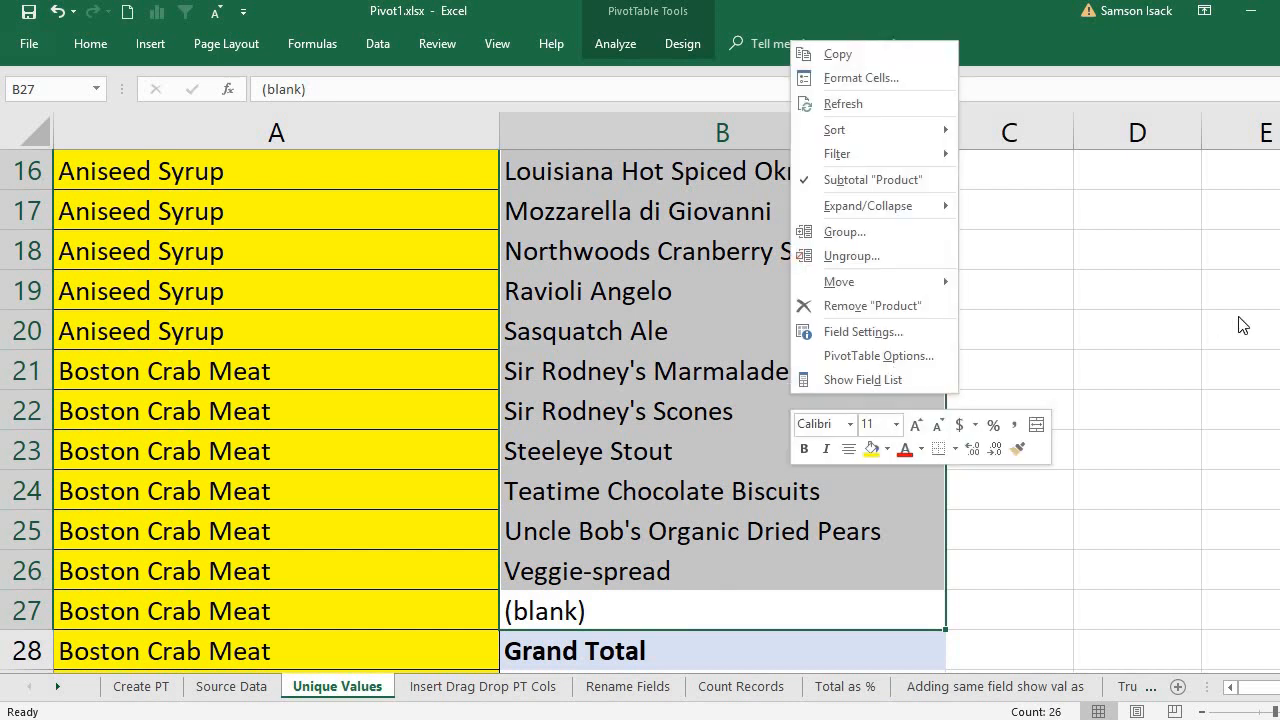
key("Escape")
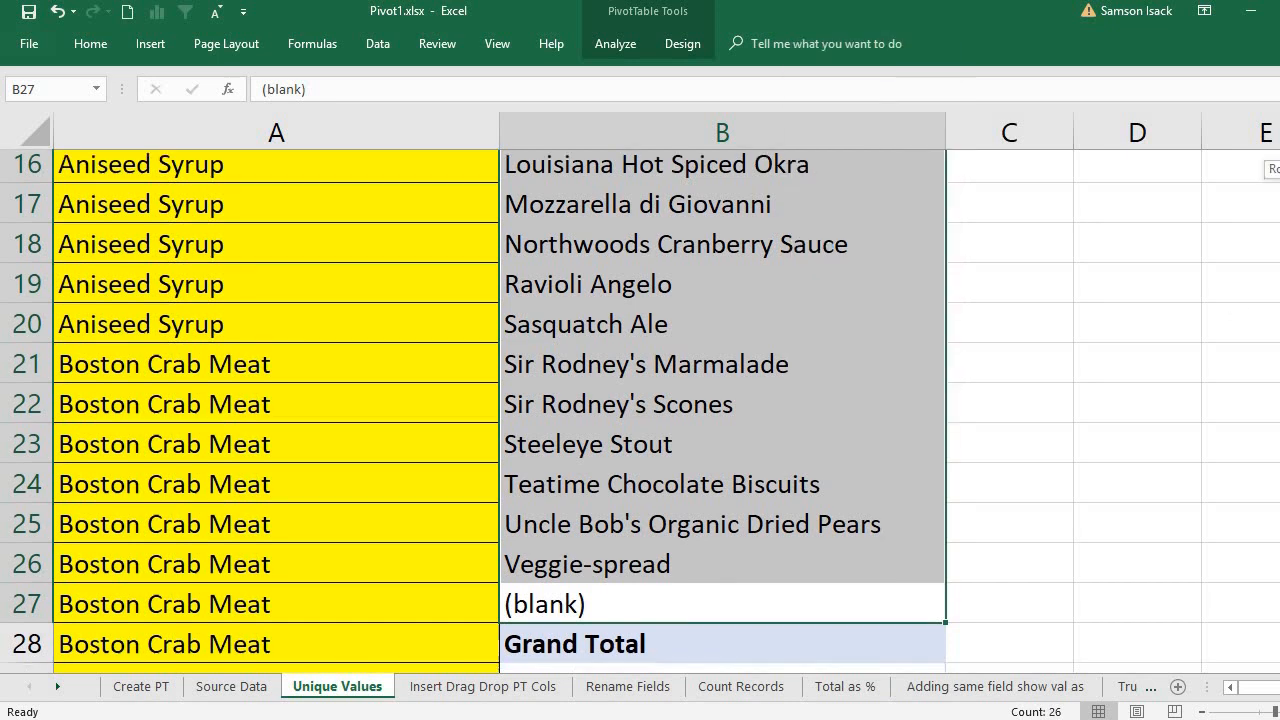
scroll(640, 400, "up", 5)
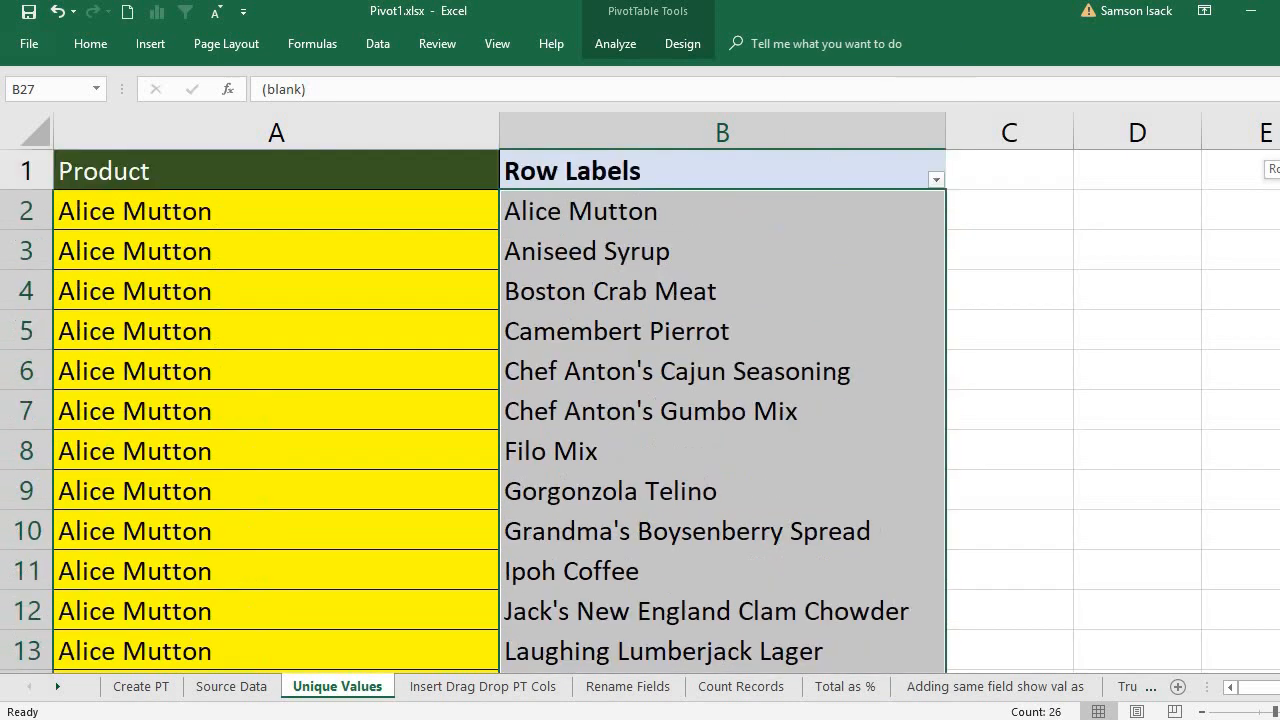
right_click(781, 191)
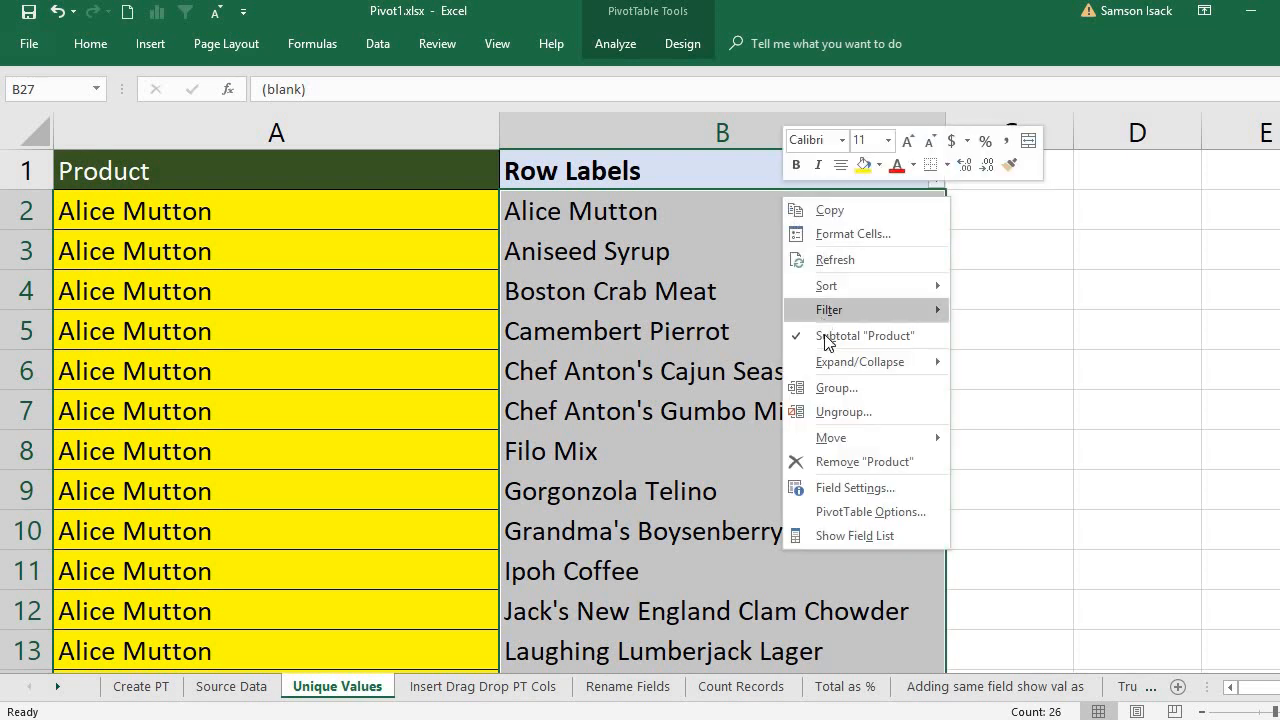
left_click(874, 208)
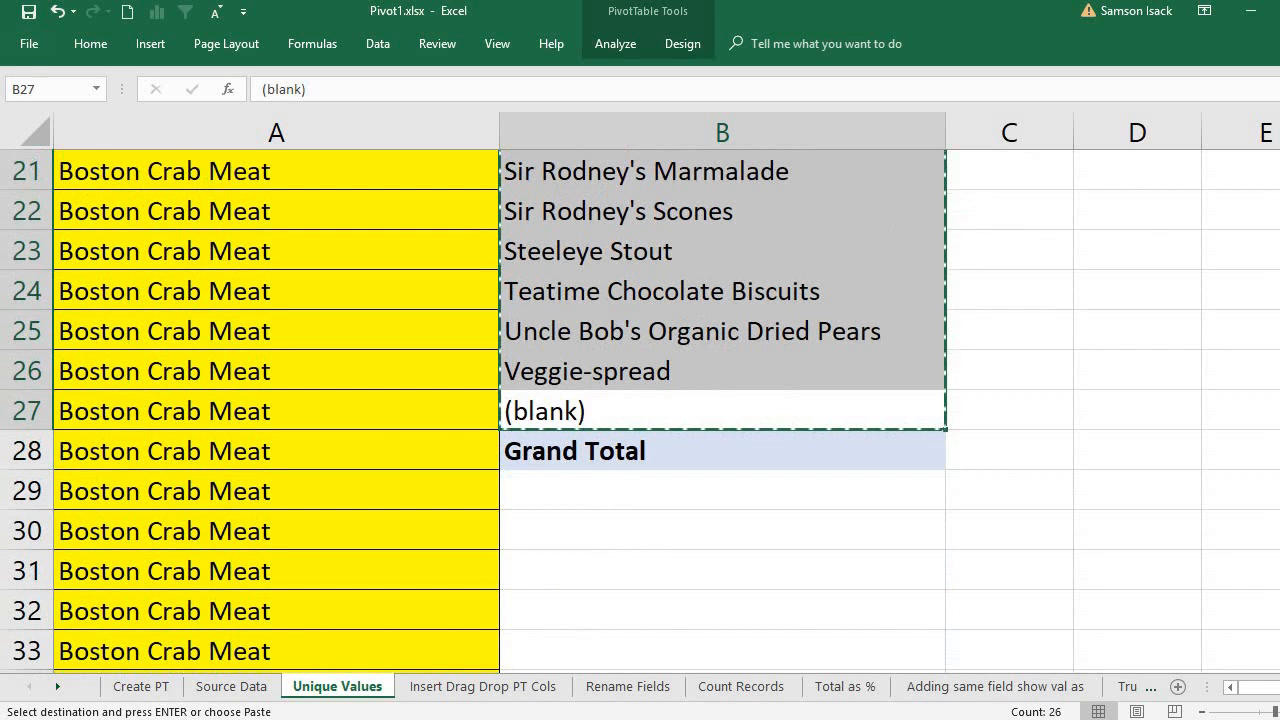
Step: Paste the copied product names as values starting at cell C1
scroll(1005, 180, "up", 7)
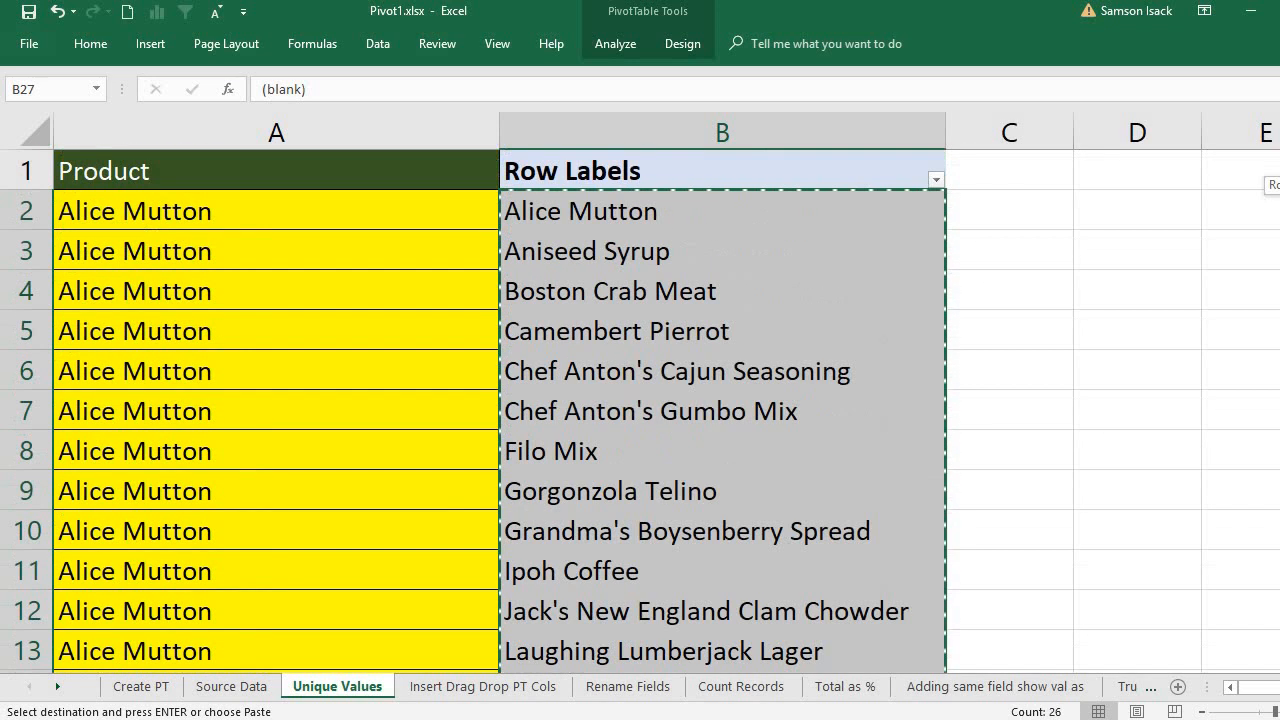
left_click(1005, 180)
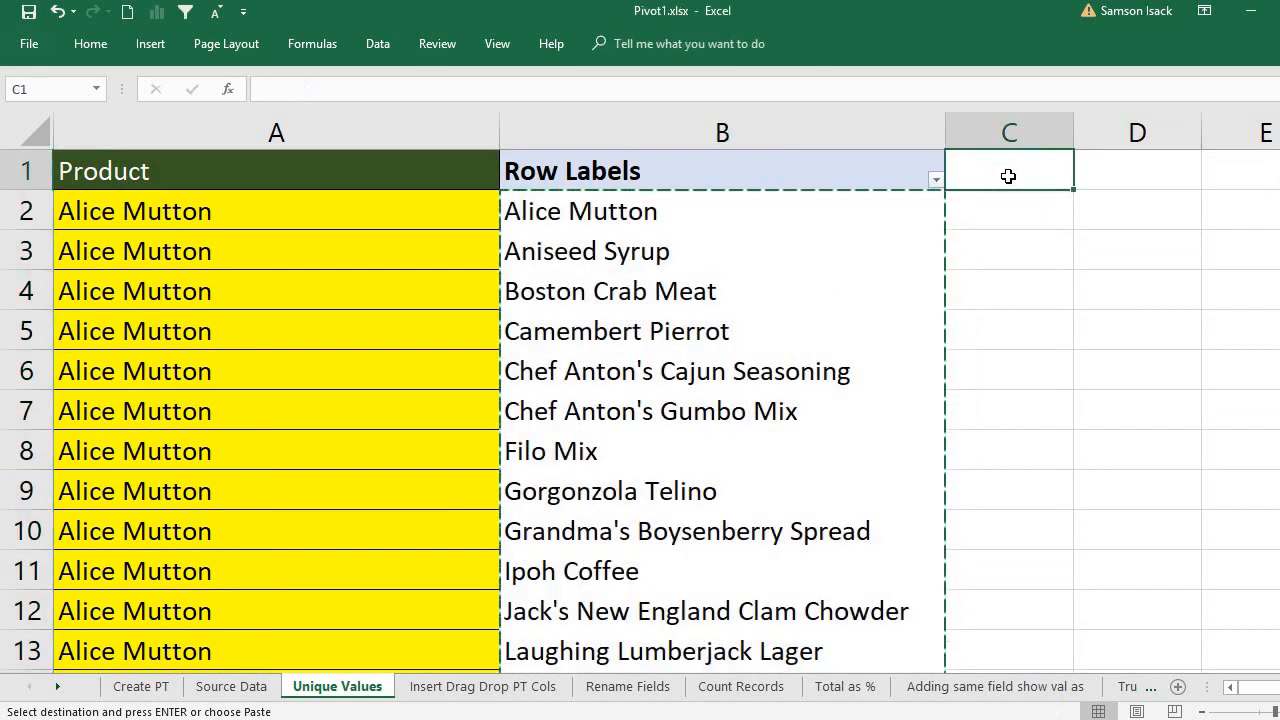
right_click(1007, 177)
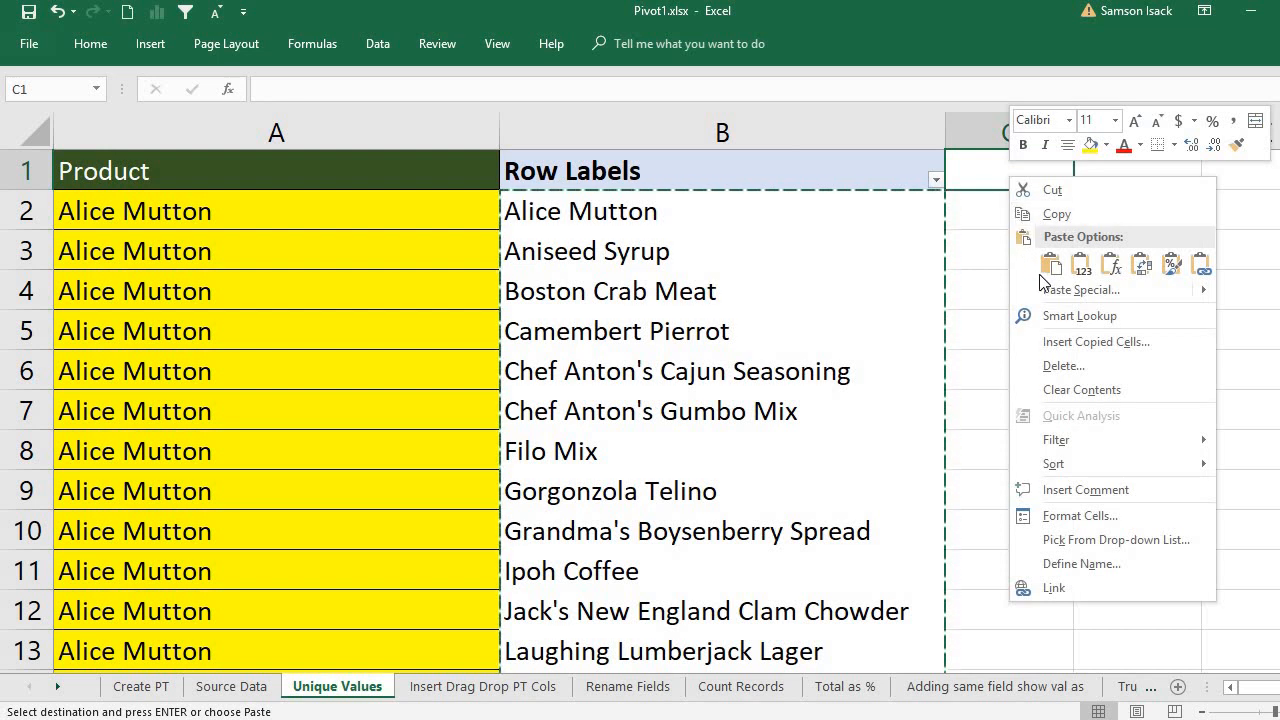
left_click(1070, 273)
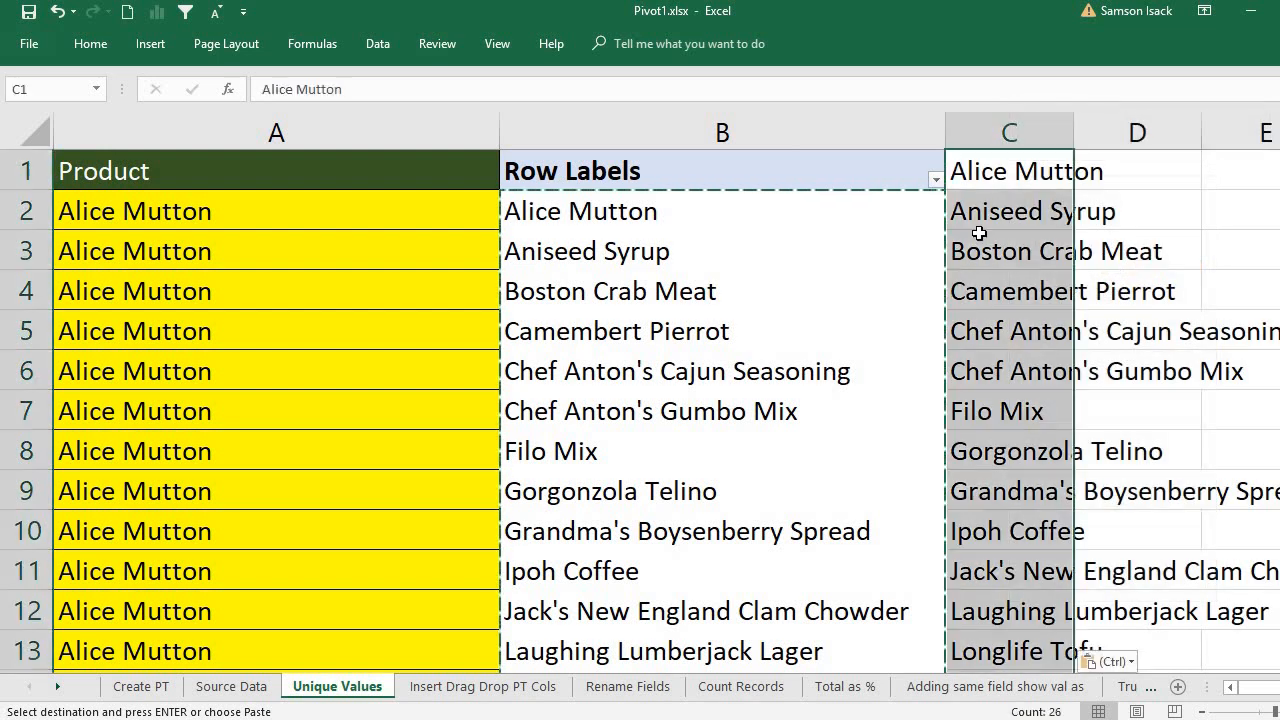
Step: Delete column B with the PivotTable and autofit the width of the pasted product list's column
left_click(855, 127)
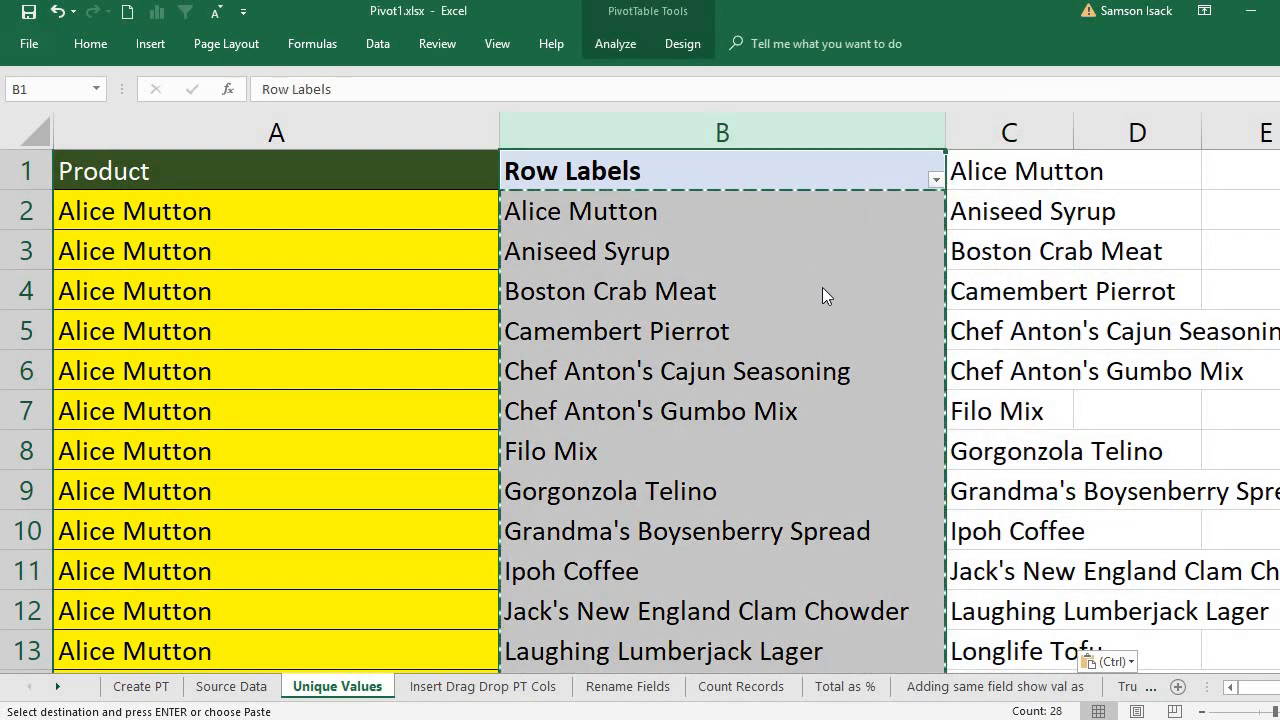
right_click(822, 288)
left_click(873, 453)
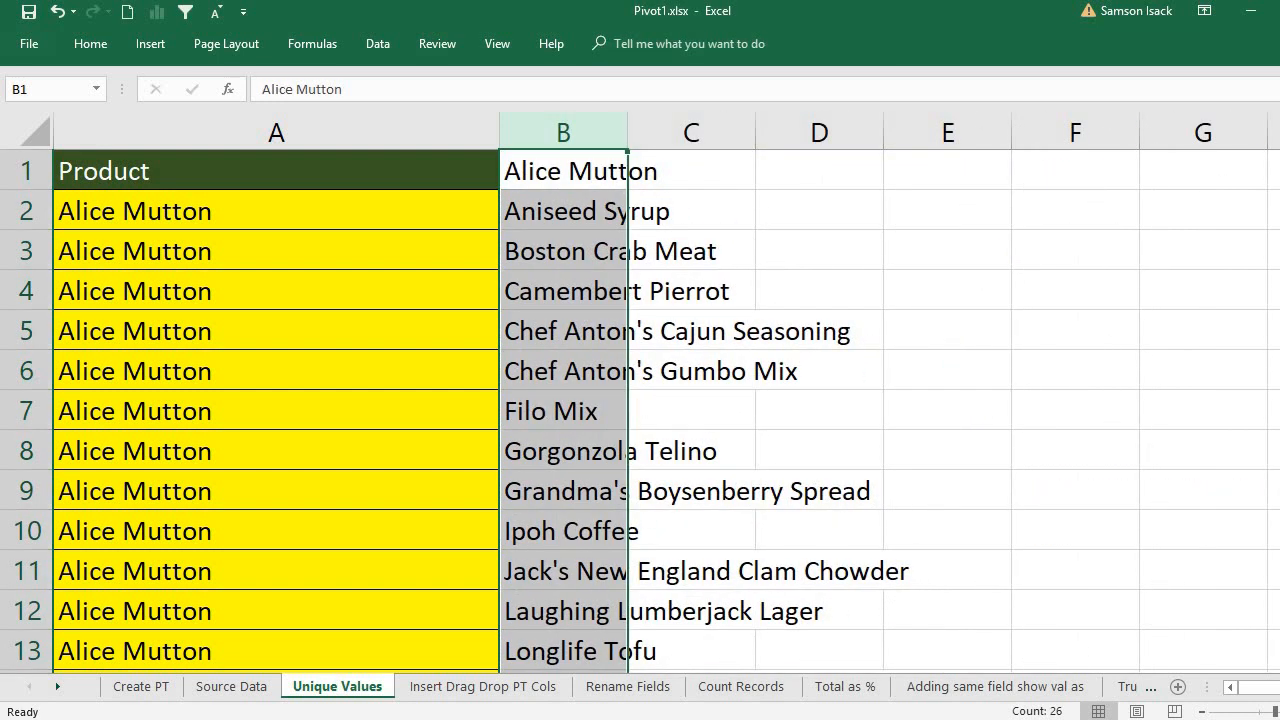
left_click_drag(631, 134, 633, 135)
double_click(633, 135)
Step: Insert a blank cell at B1, shifting the product list down
left_click(710, 176)
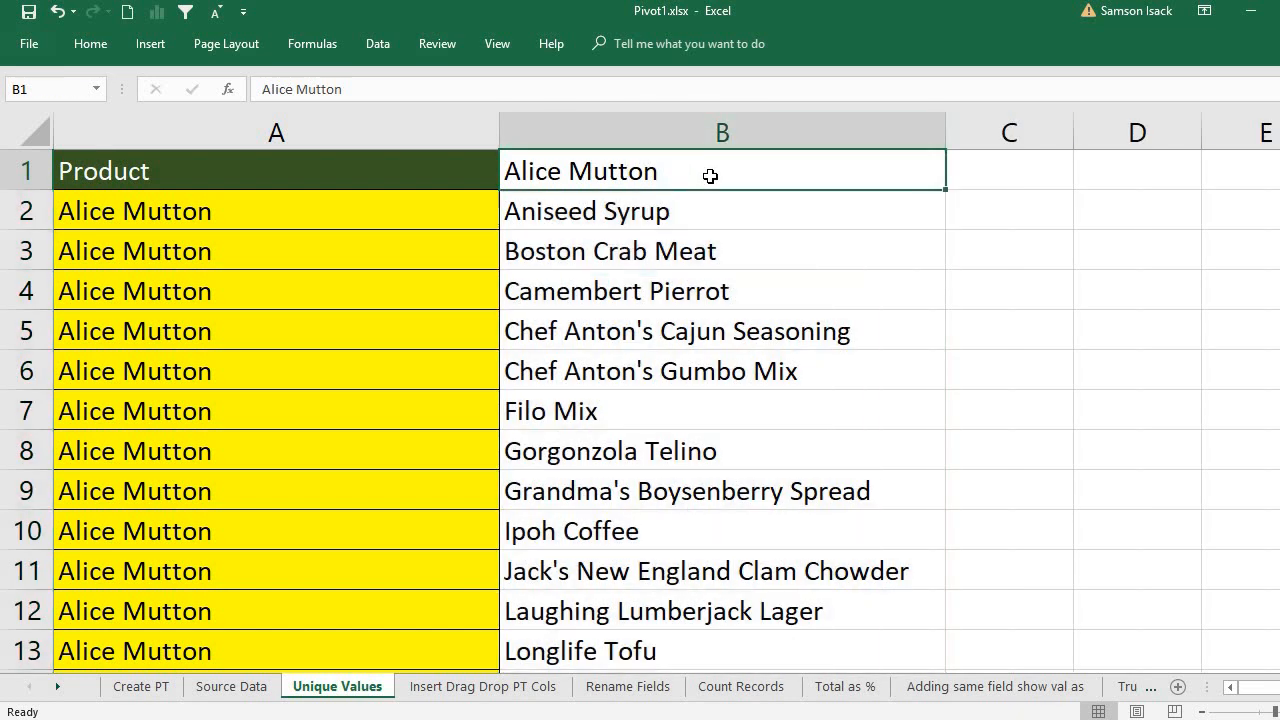
right_click(710, 176)
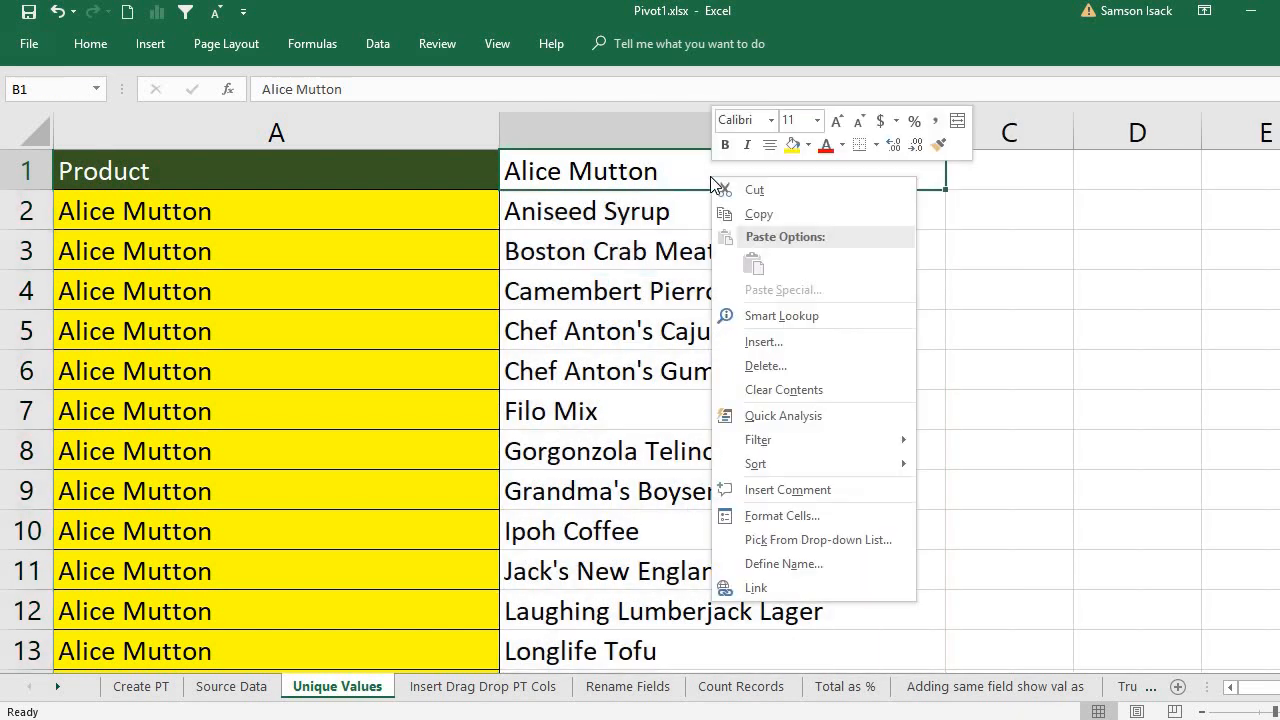
left_click(766, 341)
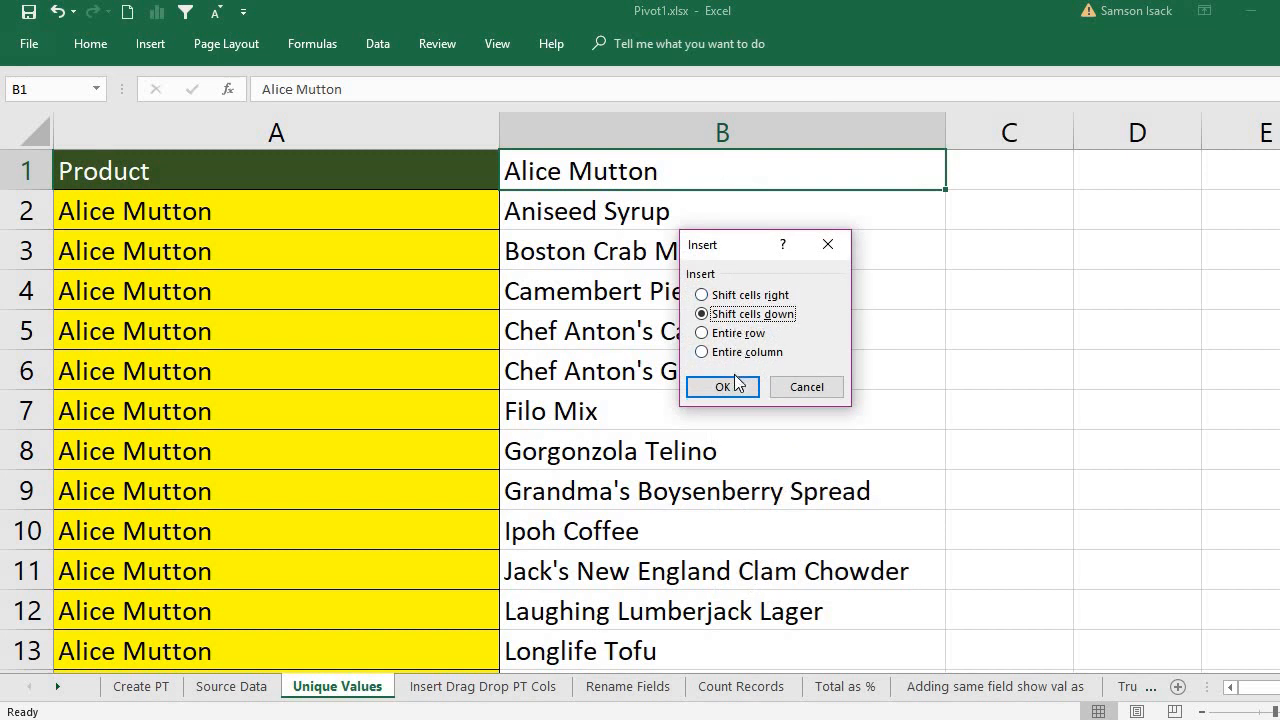
left_click(733, 387)
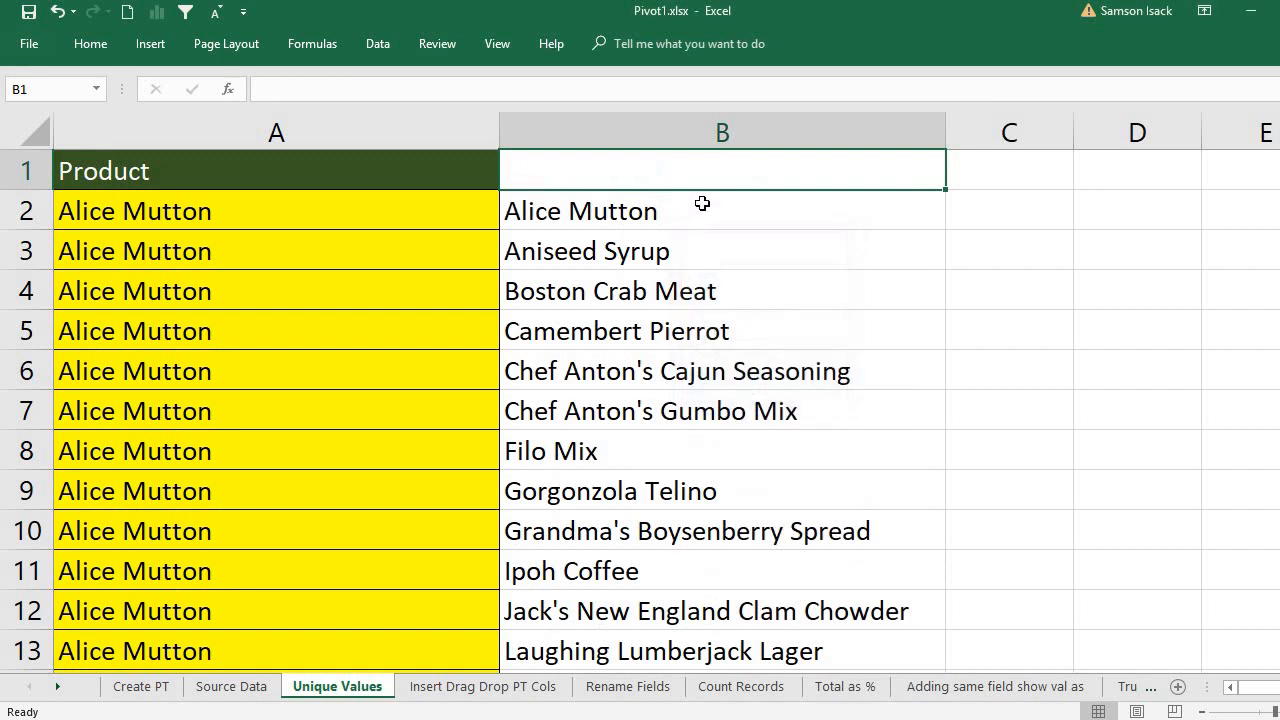
Step: Enter the heading "Unique Products" in cell B1
double_click(713, 171)
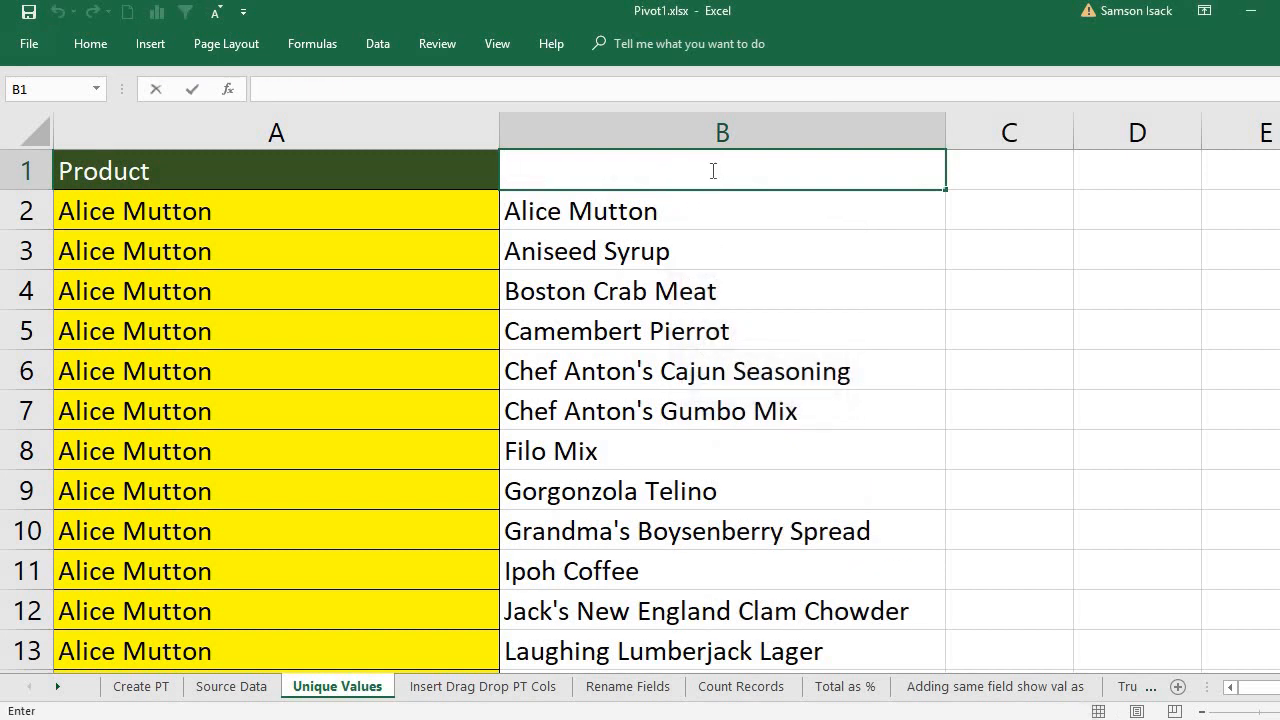
type("Unique")
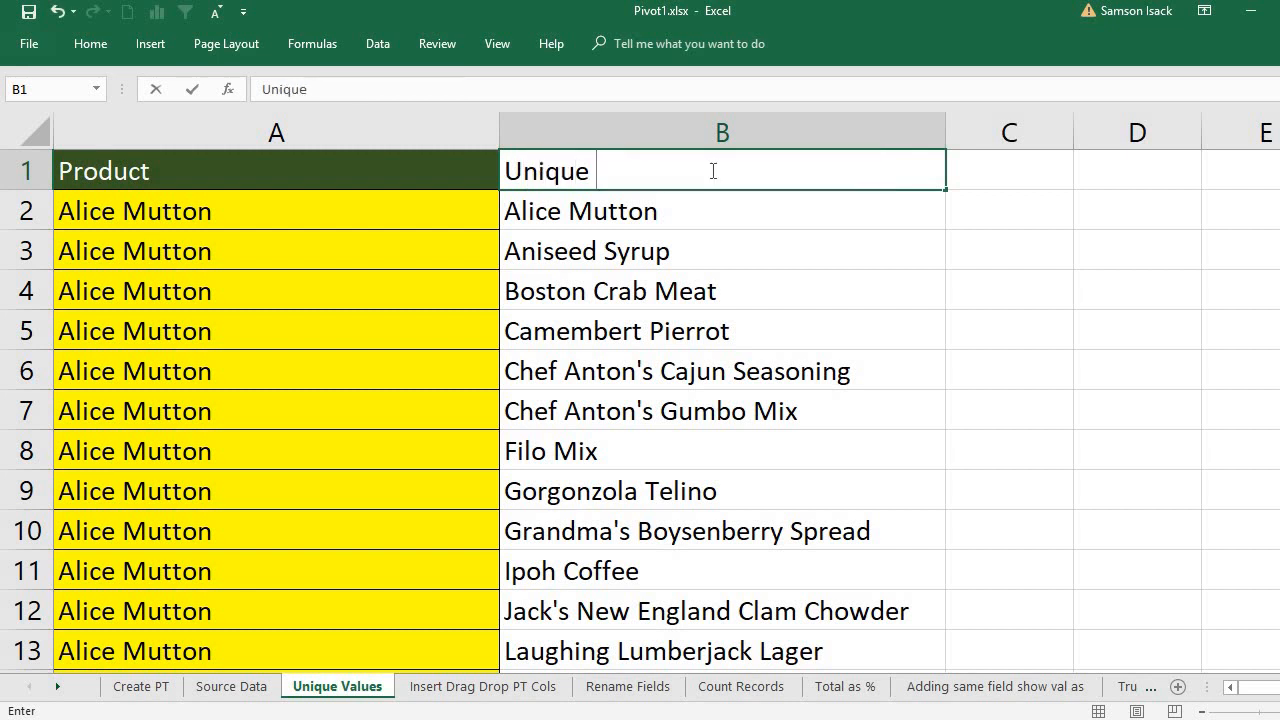
type(" Product")
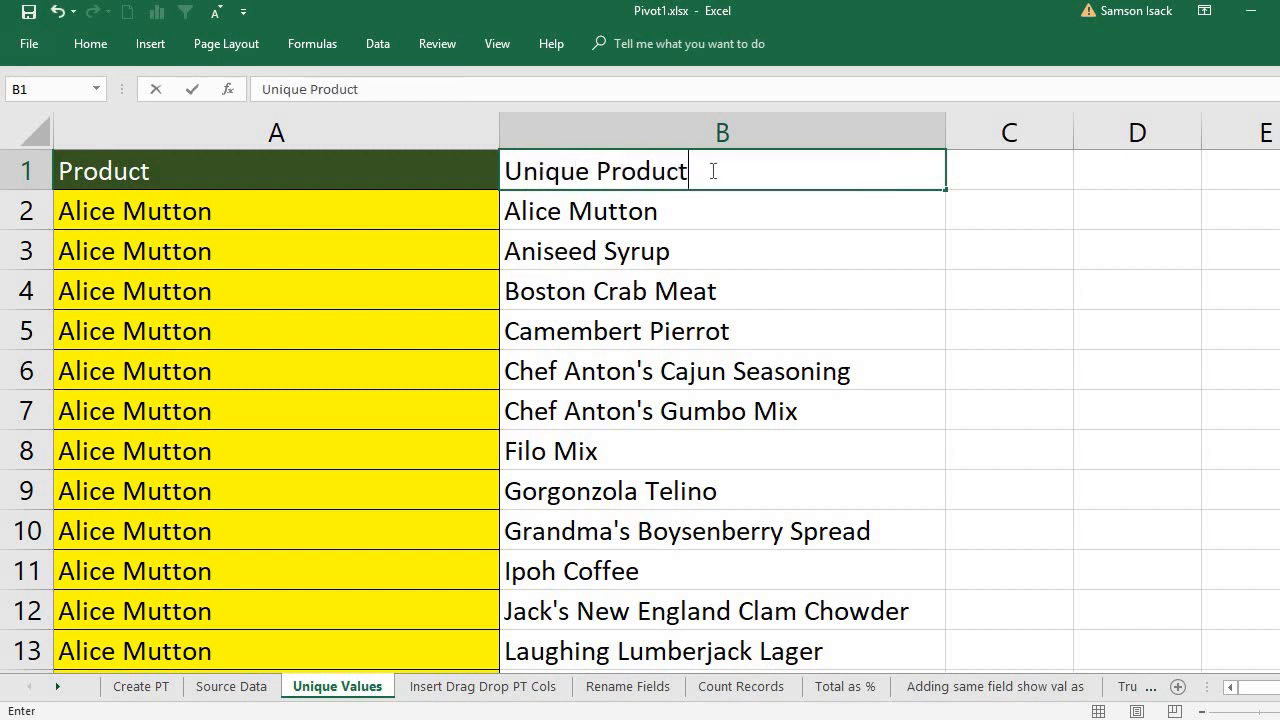
type("s")
key("Return")
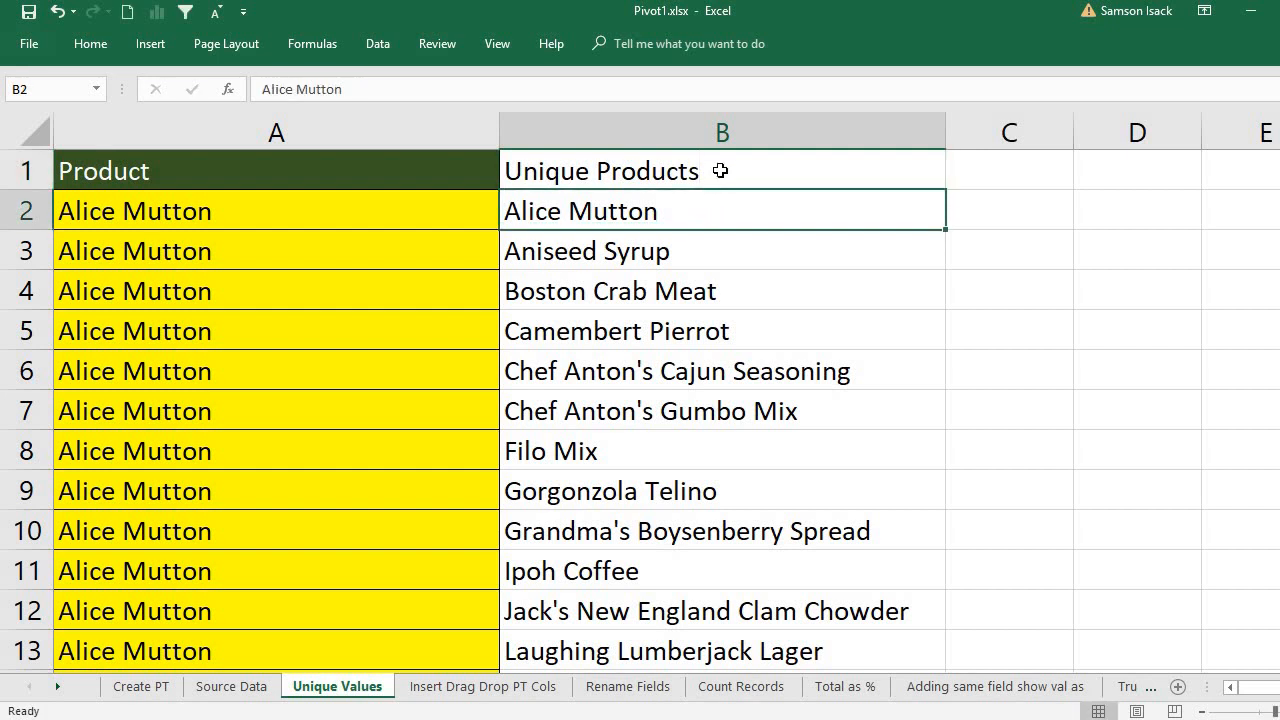
Step: Clear the "(blank)" entry in cell B27 at the end of the Unique Products list
left_click(722, 165)
key("ctrl+shift+Down")
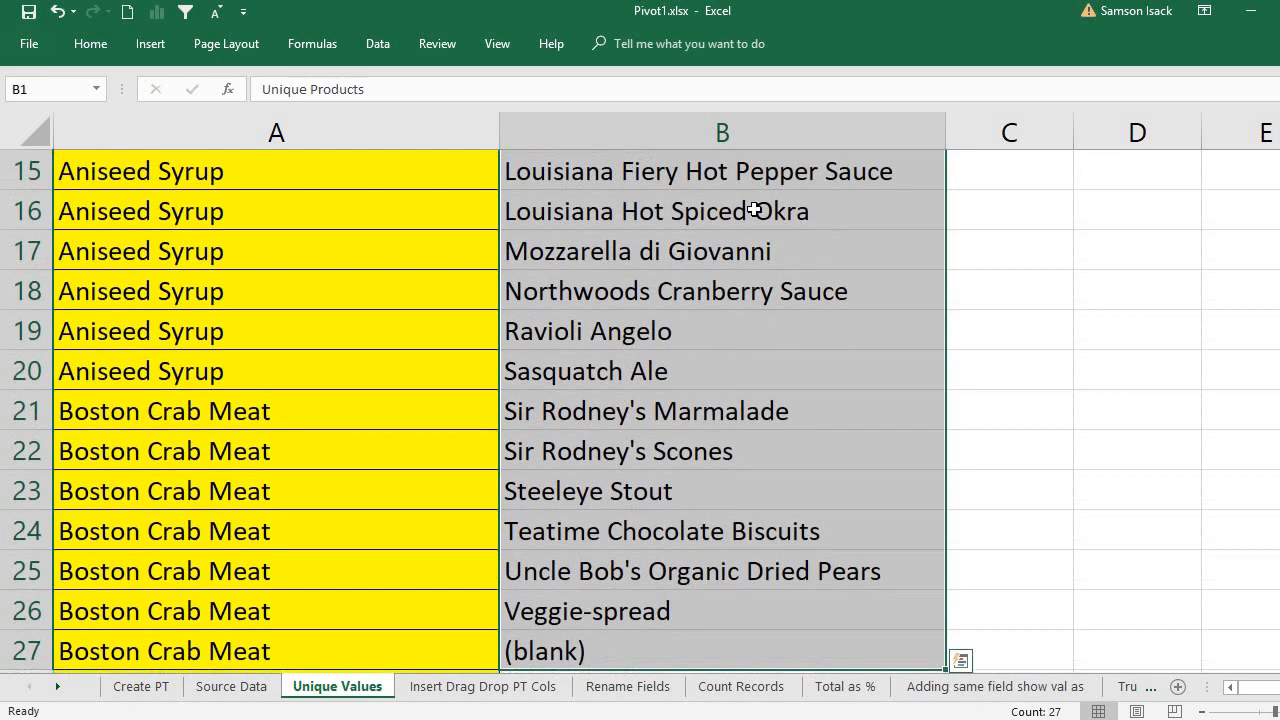
left_click(605, 661)
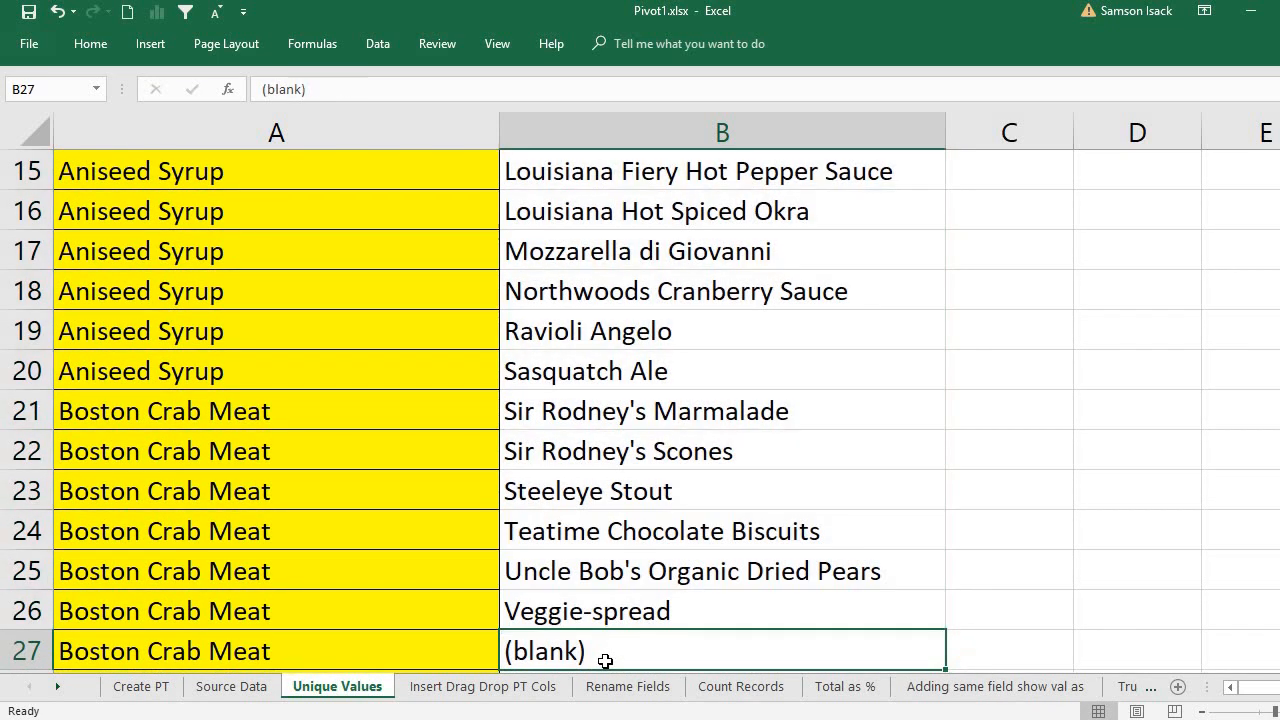
key("Delete")
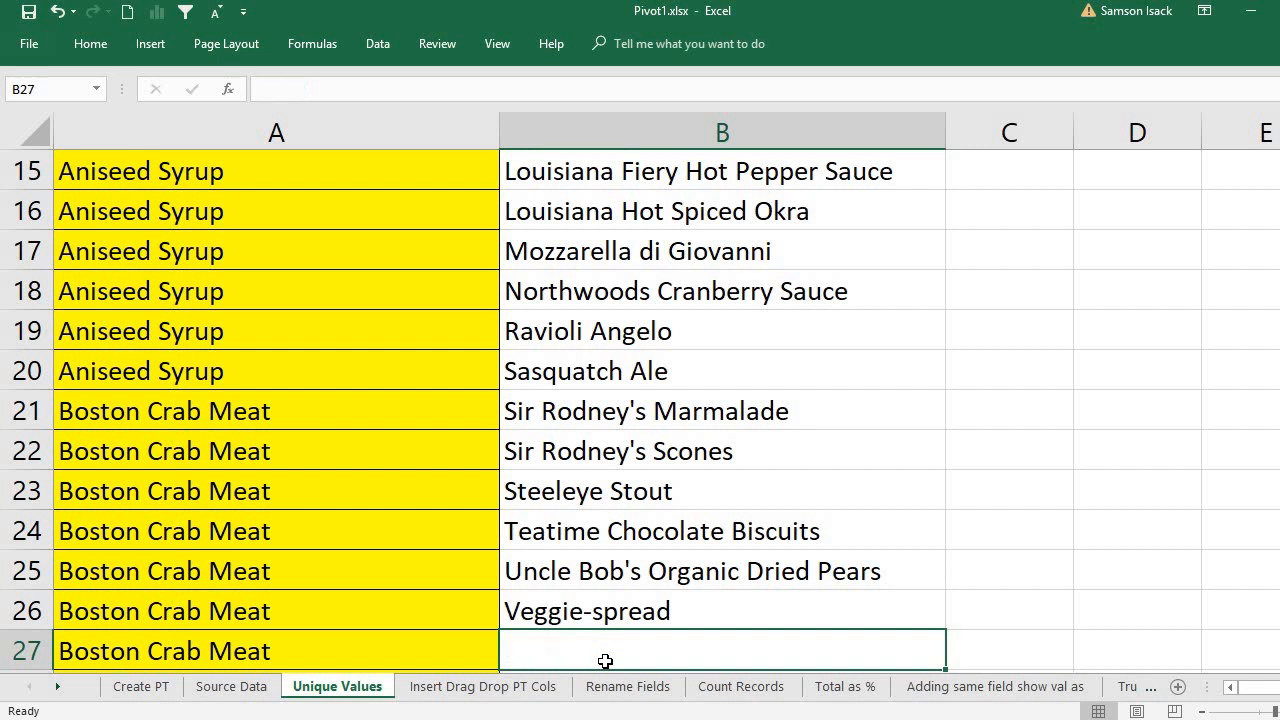
Step: Apply All Borders to the Unique Products list, including its heading, in B1:B26
left_click(650, 618)
key("ctrl+shift+Up")
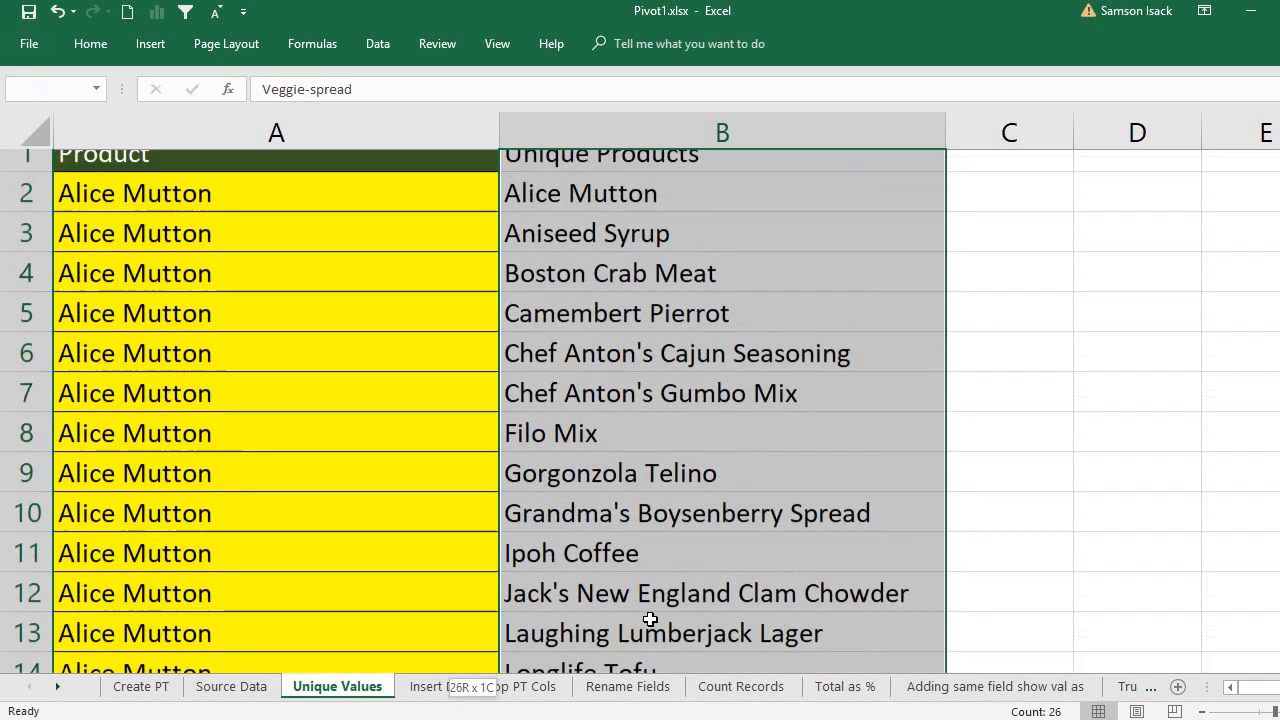
left_click(95, 48)
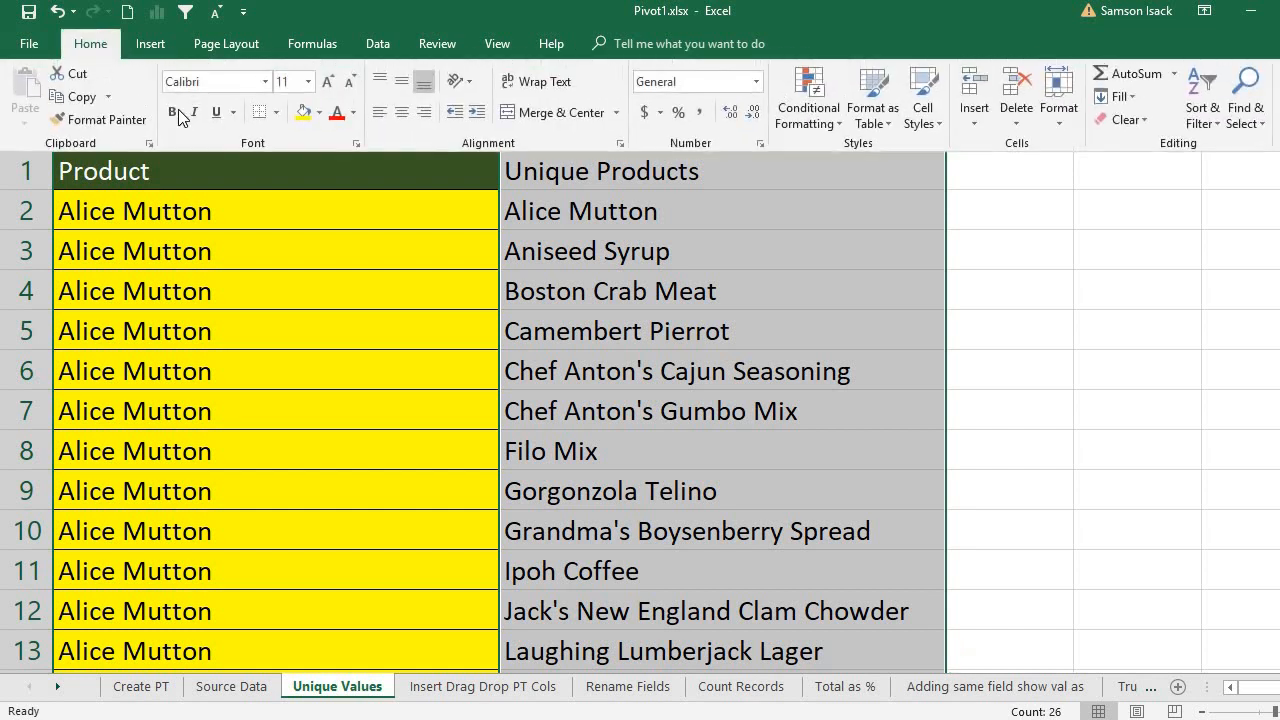
left_click(277, 113)
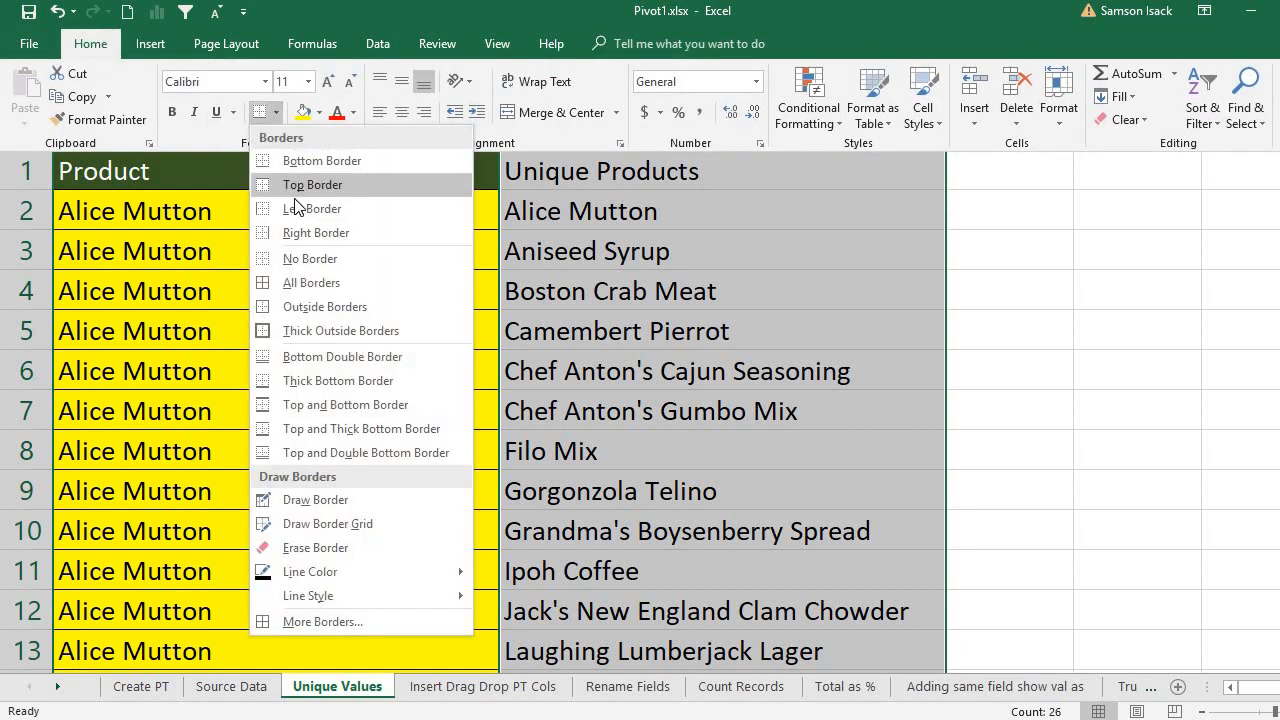
left_click(320, 284)
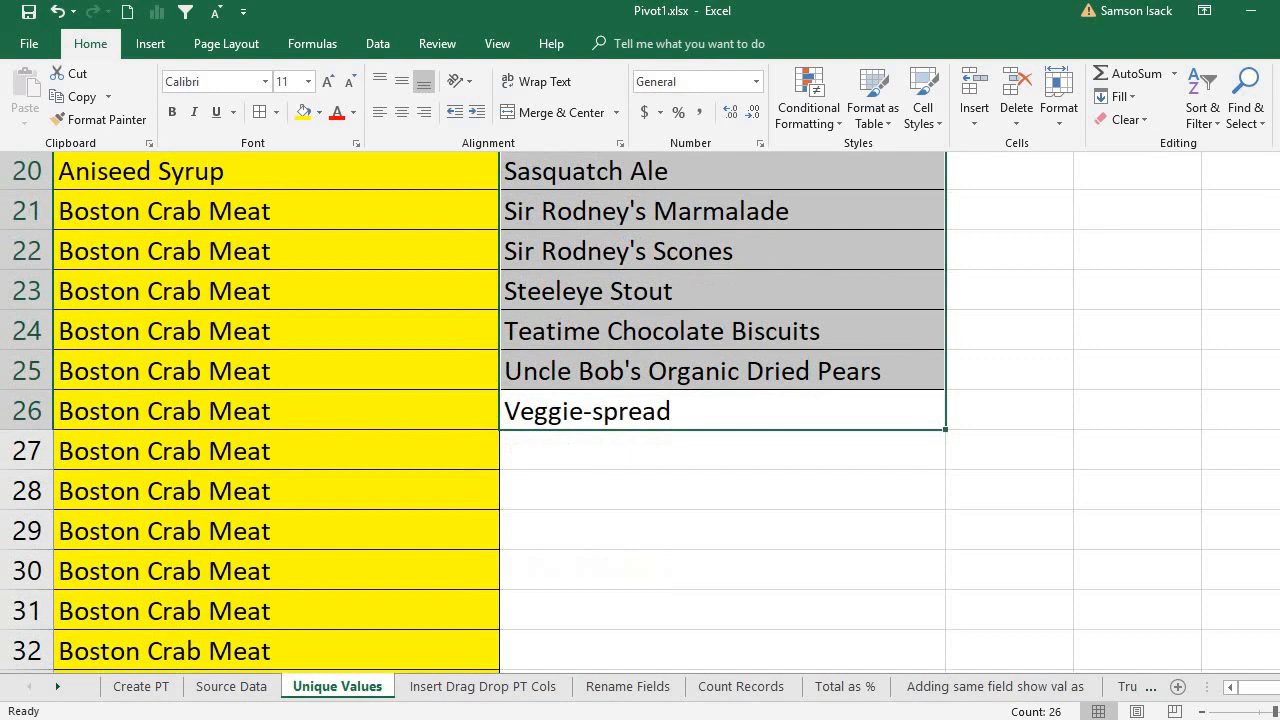
scroll(622, 300, "up", 7)
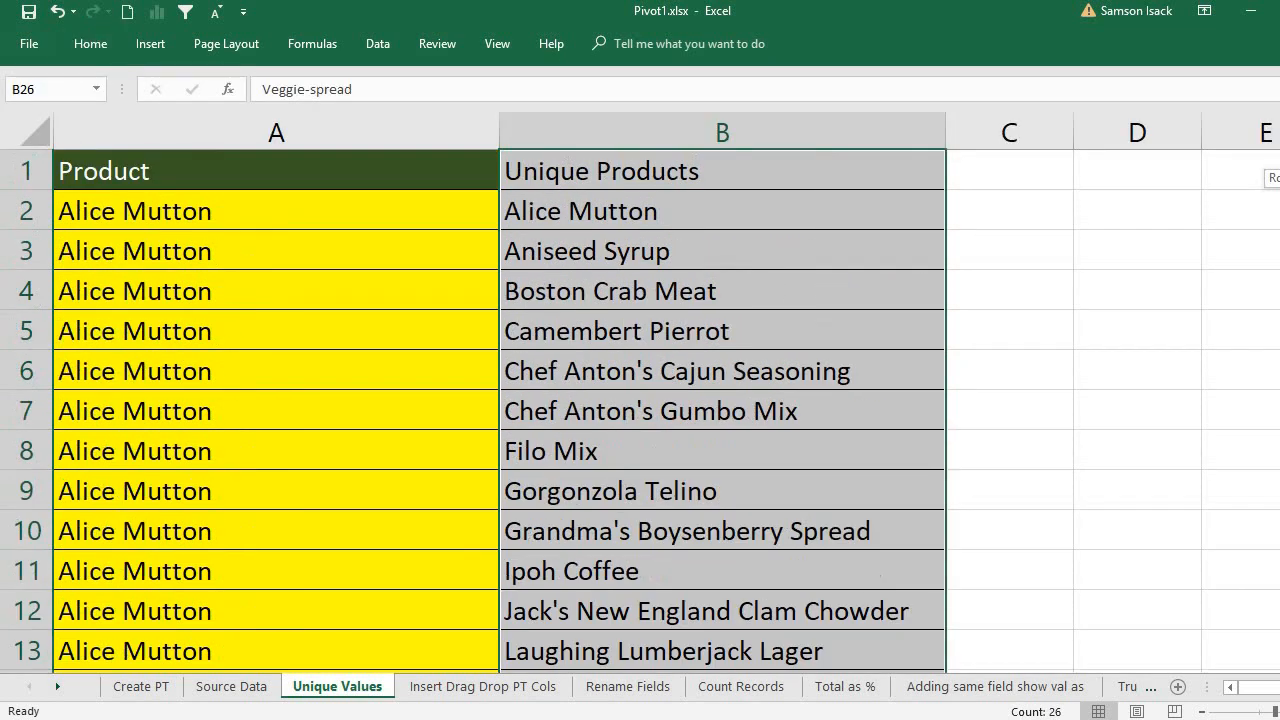
Step: Fill the "Unique Products" heading cell B1 with yellow
left_click(622, 183)
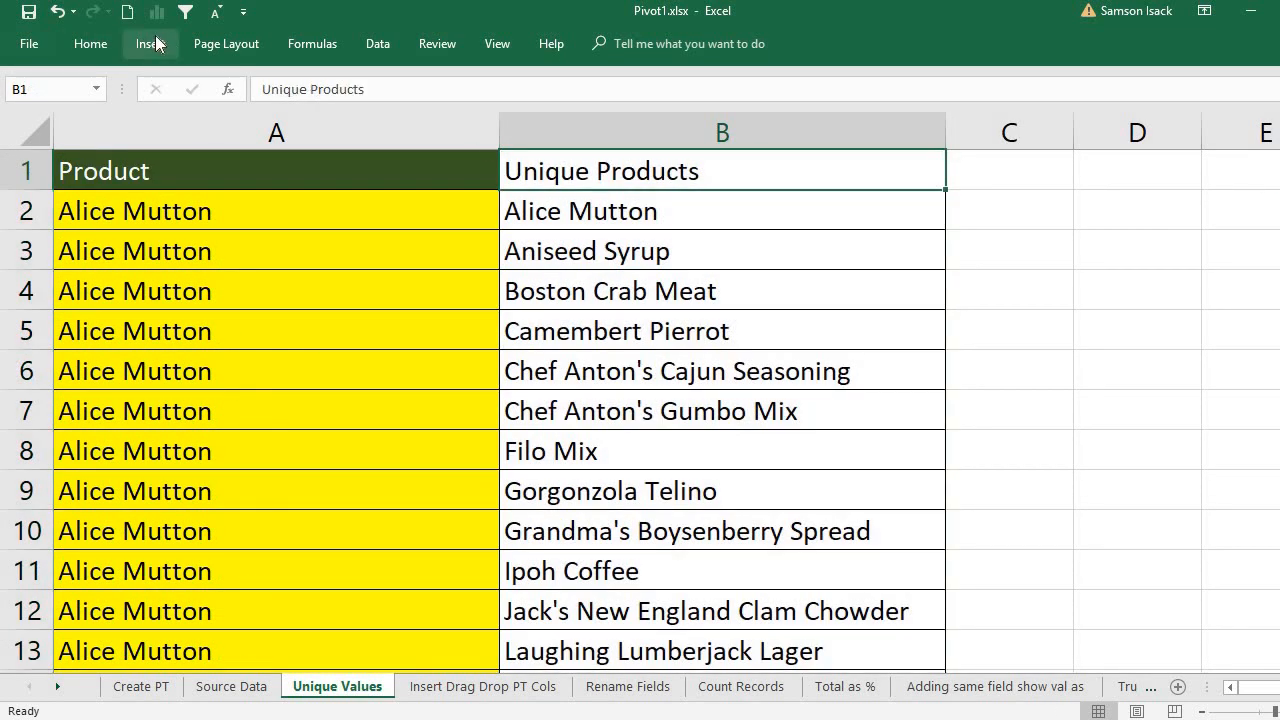
left_click(113, 41)
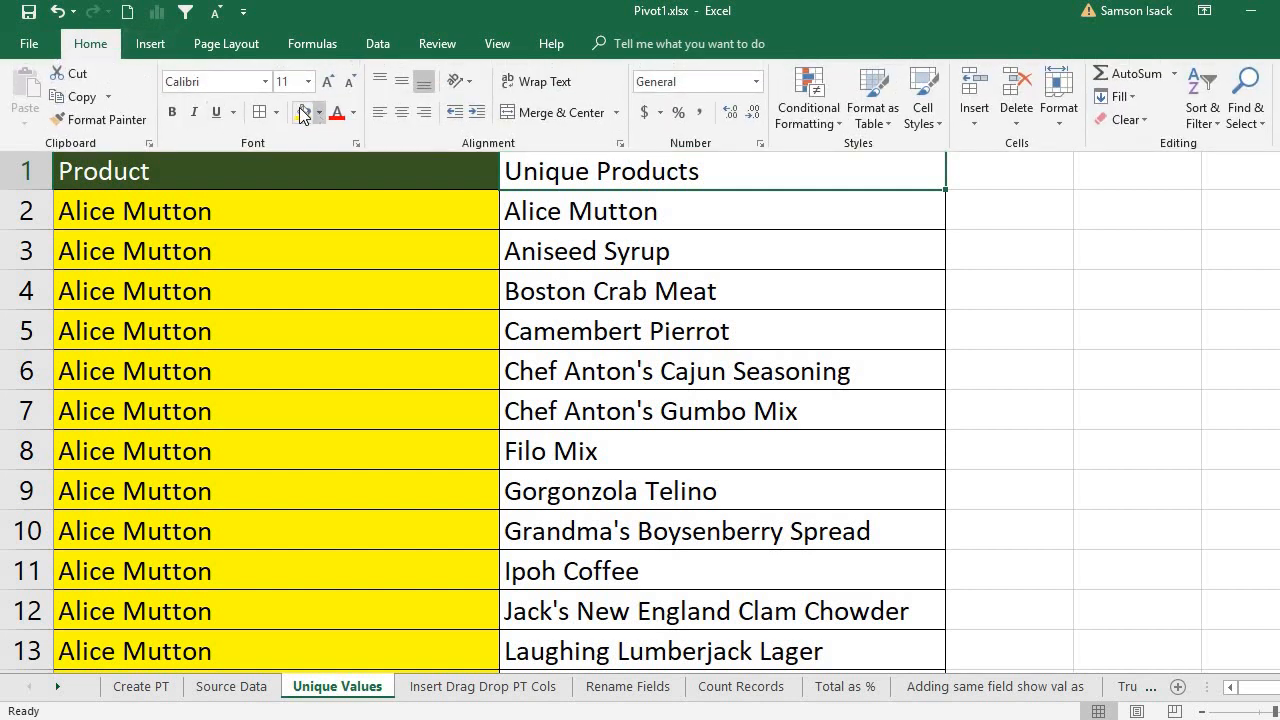
left_click(303, 116)
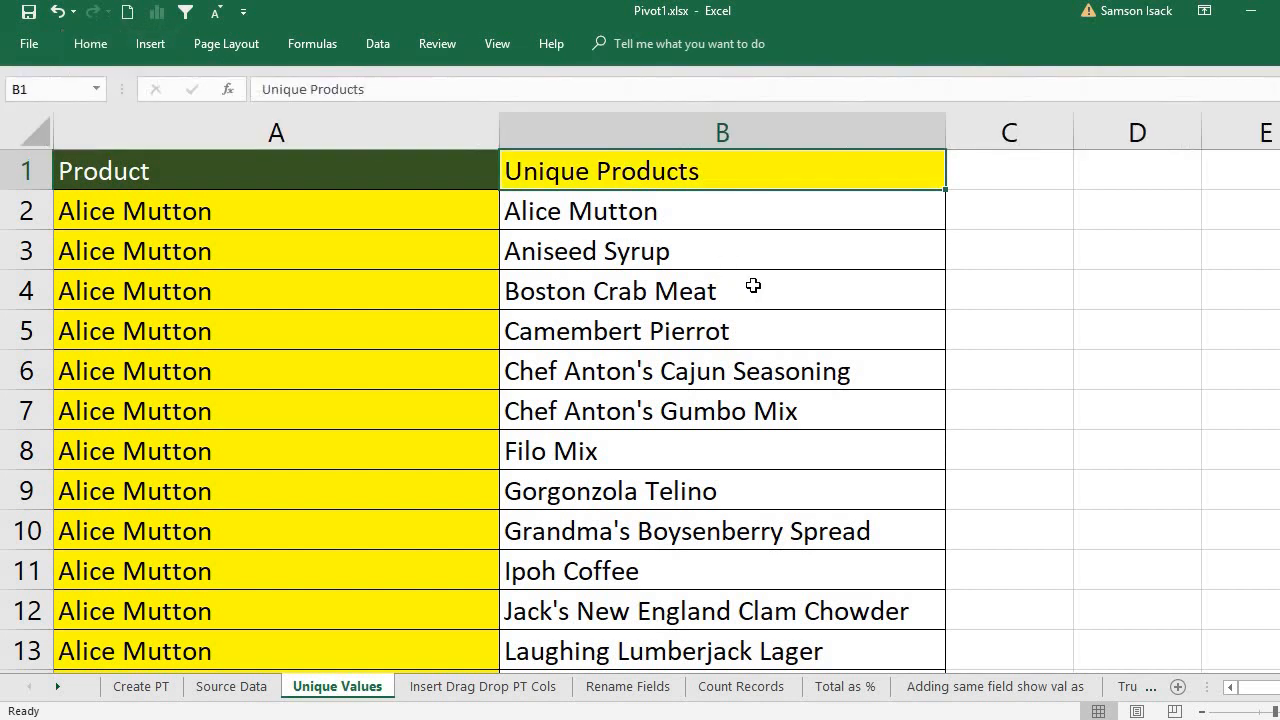
Step: Fill the unique product names in B2:B26 with the standard light blue colour
left_click(741, 209)
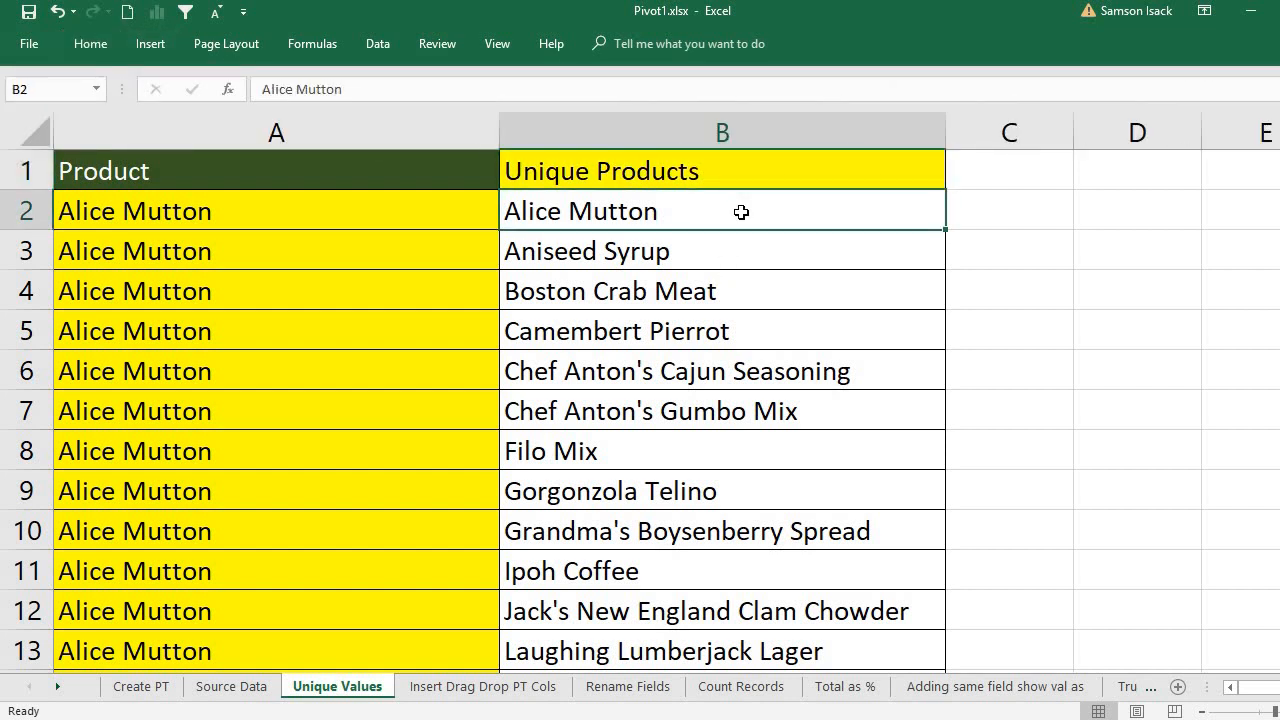
key("ctrl+shift+Down")
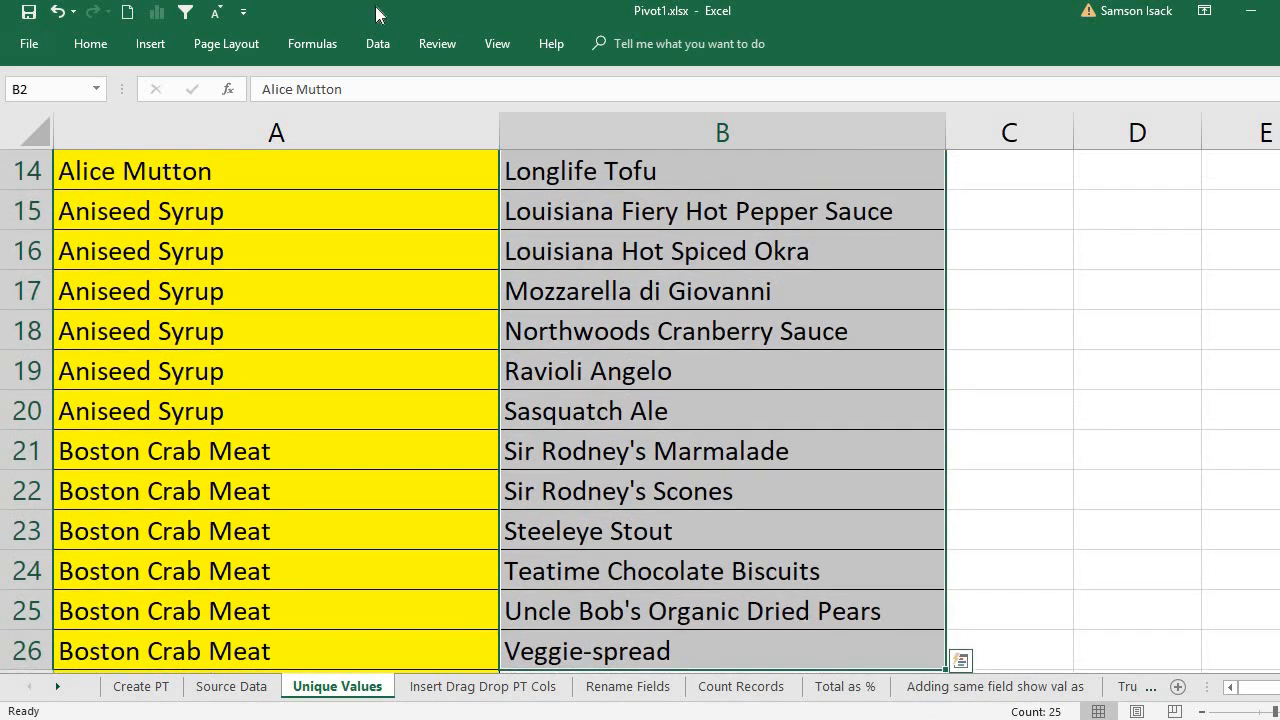
left_click(100, 46)
left_click(319, 114)
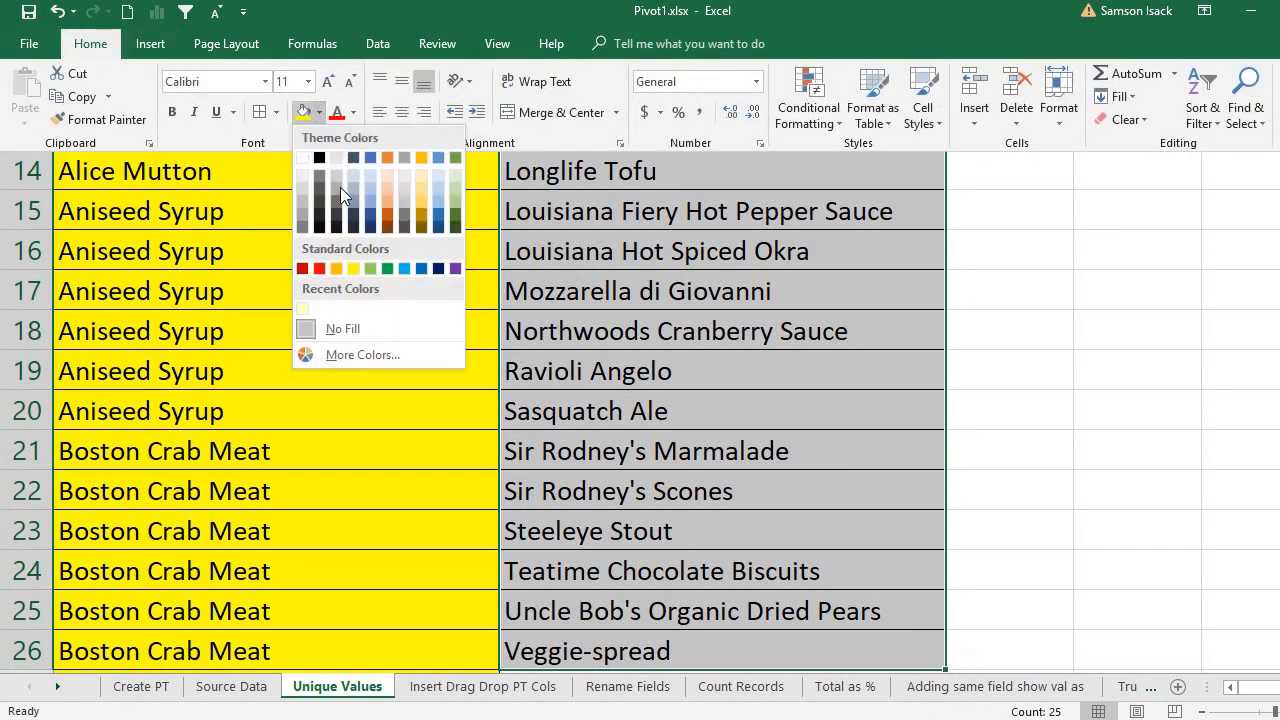
left_click(406, 268)
scroll(406, 268, "up", 5)
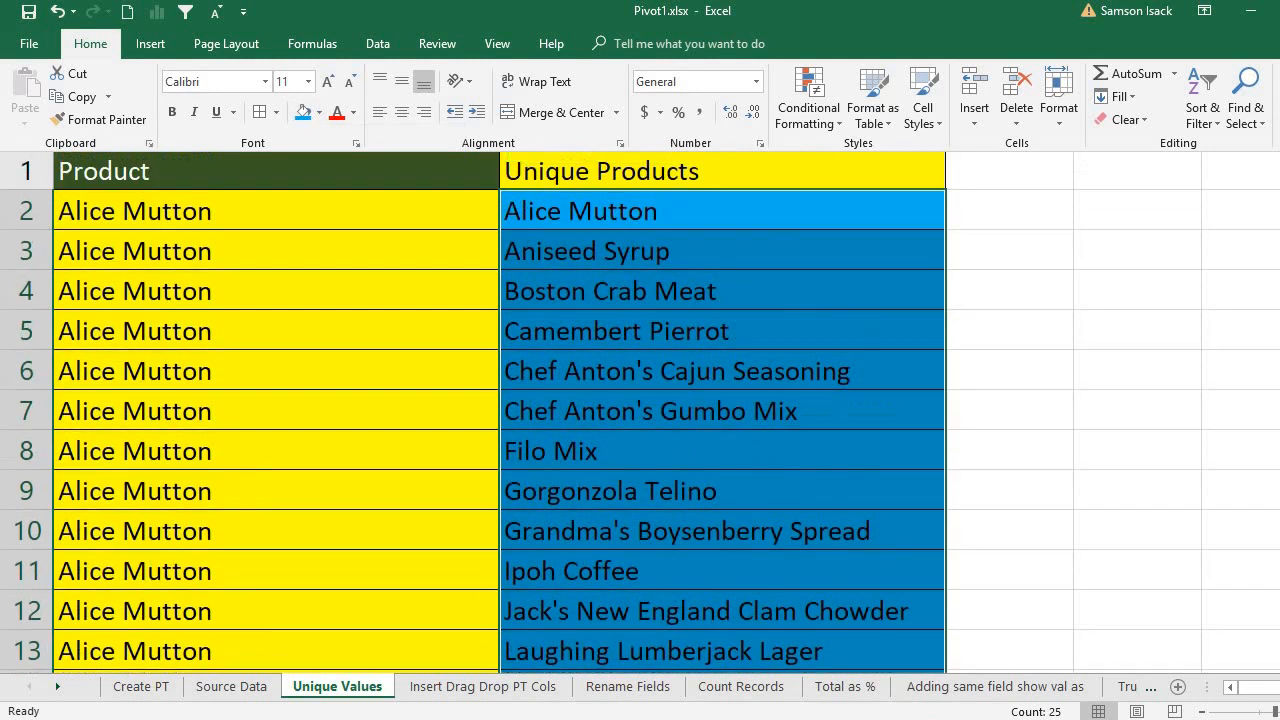
left_click(680, 251)
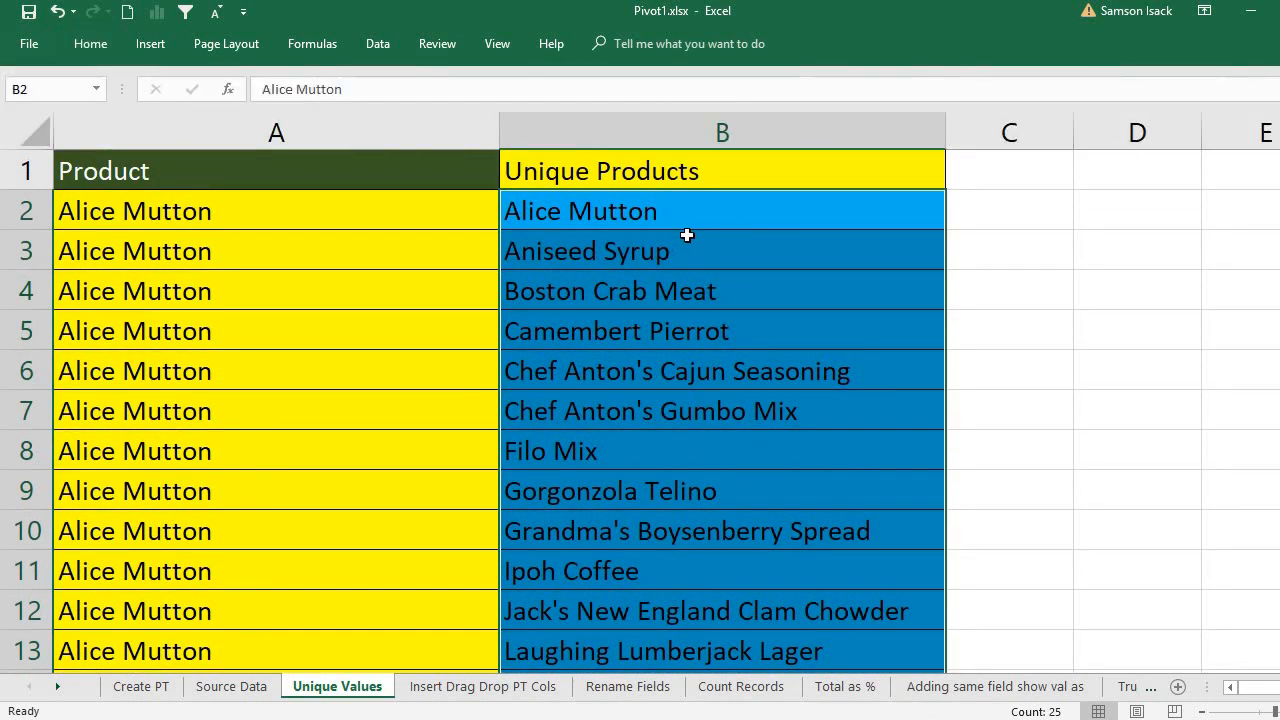
left_click(684, 248)
Step: Compare how far the Product column and the Unique Products list extend by checking the last entry of each
left_click(249, 220)
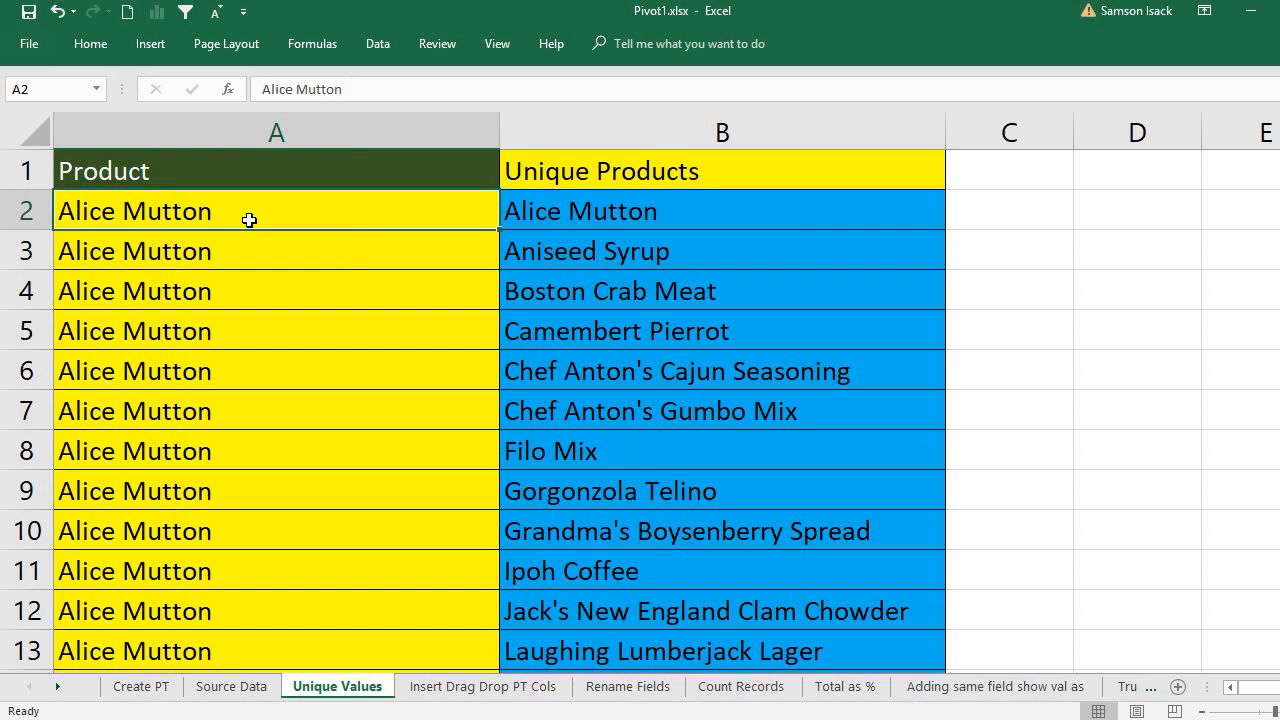
key("ctrl+Down")
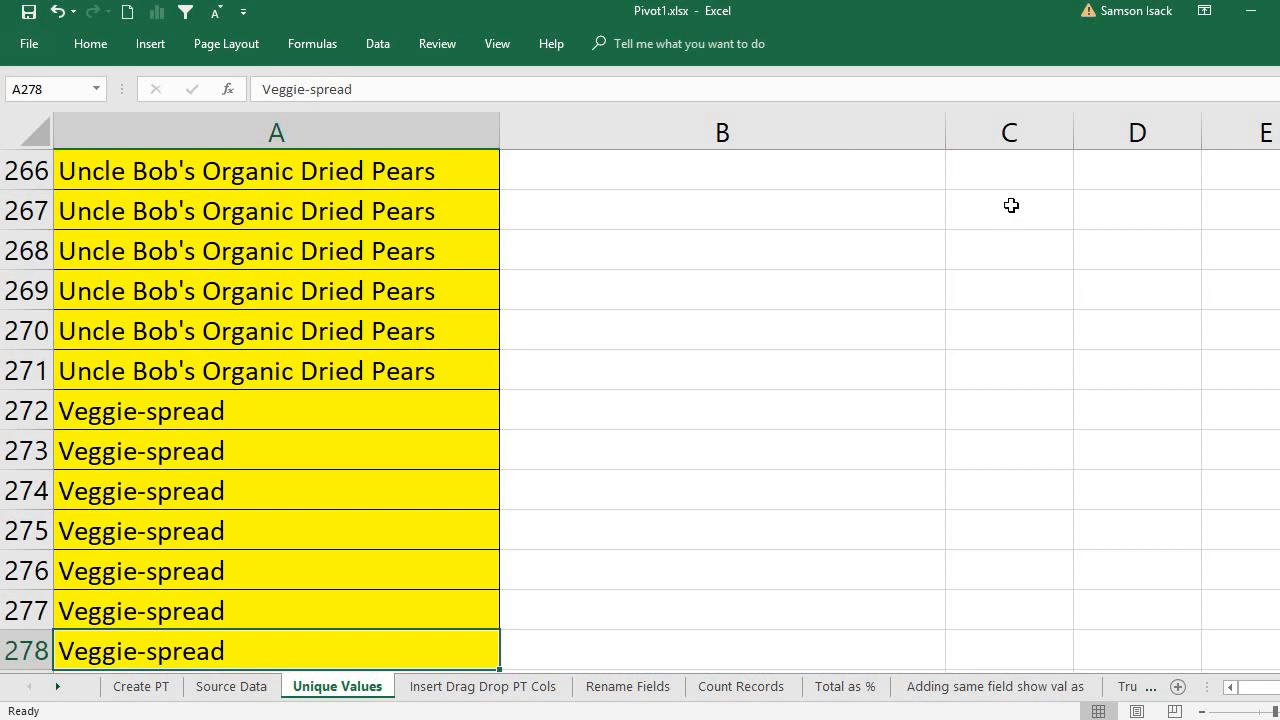
left_click(743, 646)
scroll(744, 645, "up", 4)
key("ctrl+Up")
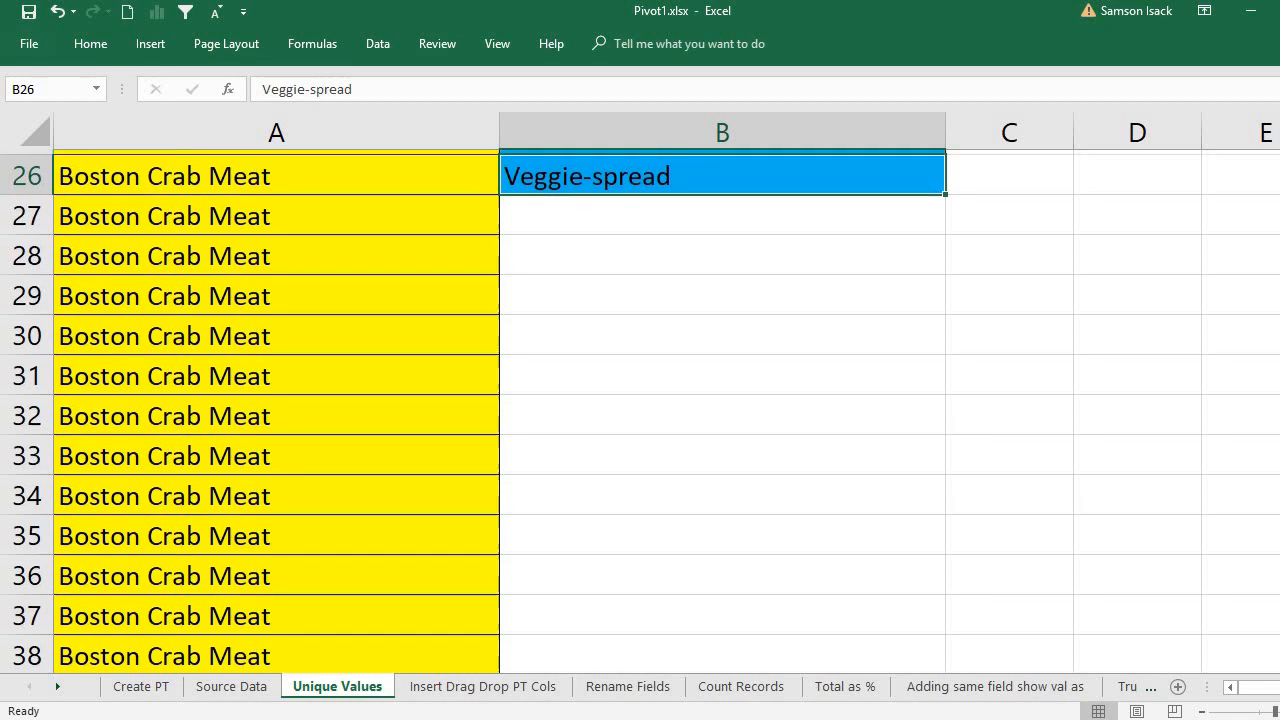
key("shift+Up")
key("shift+Up")
key("shift+Up")
key("shift+Up")
key("shift+Up")
key("shift+Up")
key("shift+Up")
key("shift+Up")
key("shift+Up")
key("shift+Up")
key("shift+Up")
key("shift+Up")
key("shift+Up")
key("shift+Up")
key("shift+Up")
key("shift+Up")
key("shift+Up")
key("shift+Up")
key("shift+Up")
key("shift+Up")
key("shift+Up")
key("shift+Up")
key("shift+Up")
key("shift+Up")
key("shift+Up")
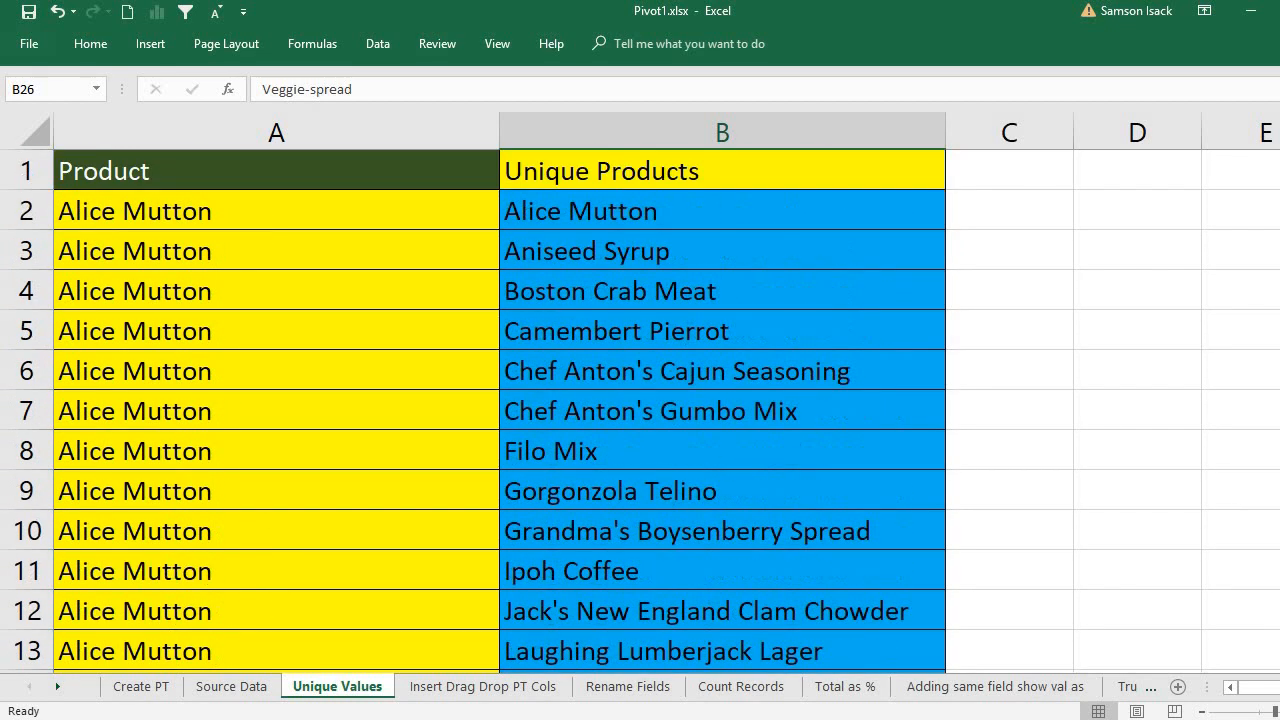
Step: Compare the repeated Alice Mutton rows in the Product column with the matching entry in the Unique Products list
left_click(774, 297)
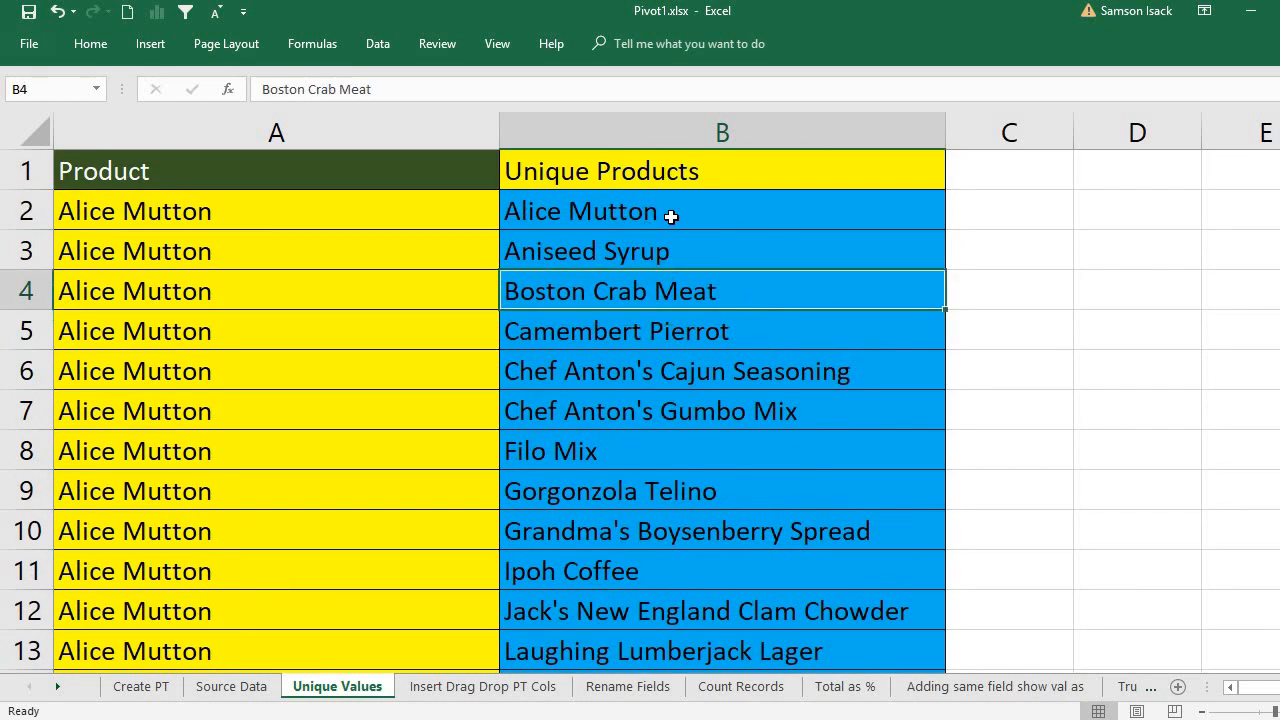
left_click(578, 211)
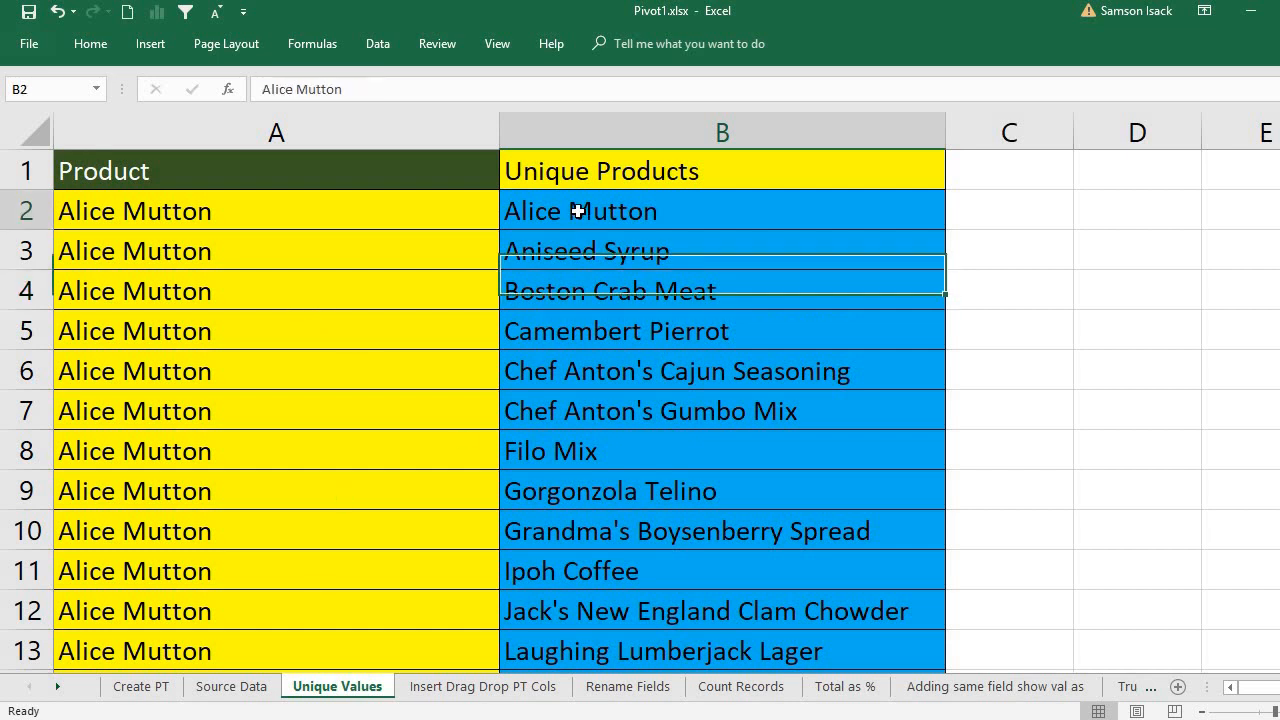
left_click(264, 633)
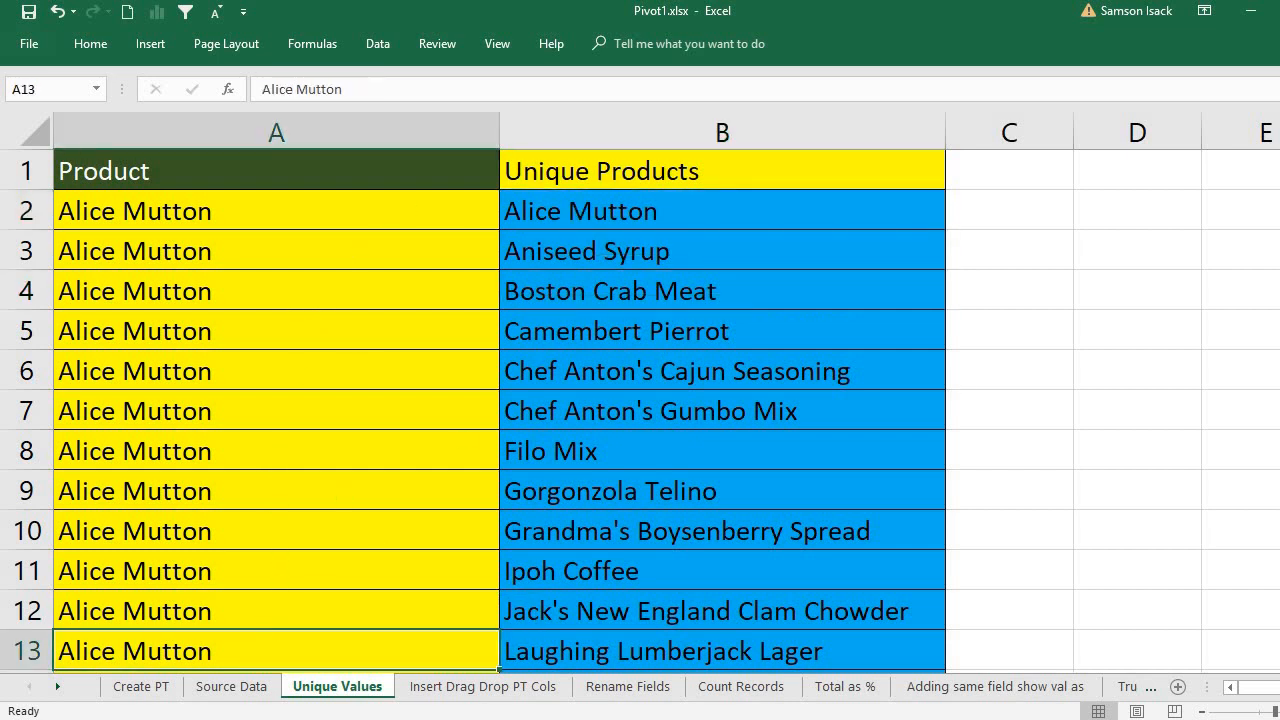
scroll(418, 523, "down", 2)
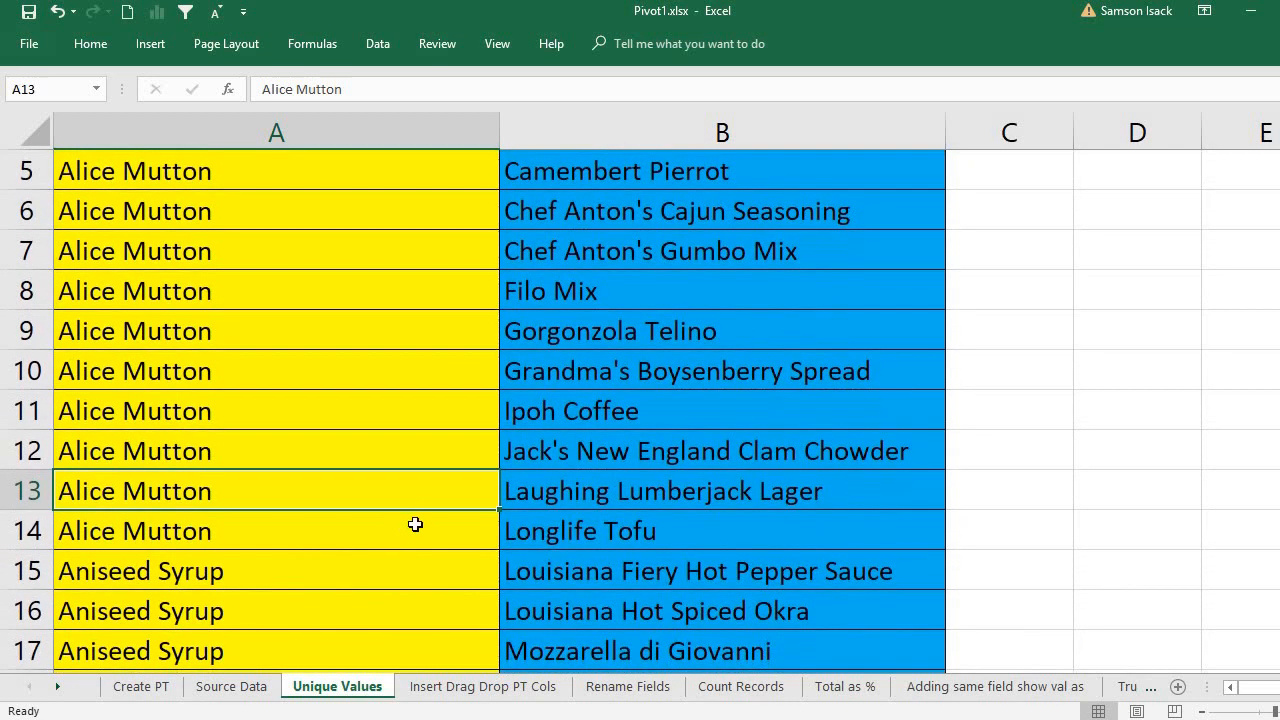
left_click(418, 523)
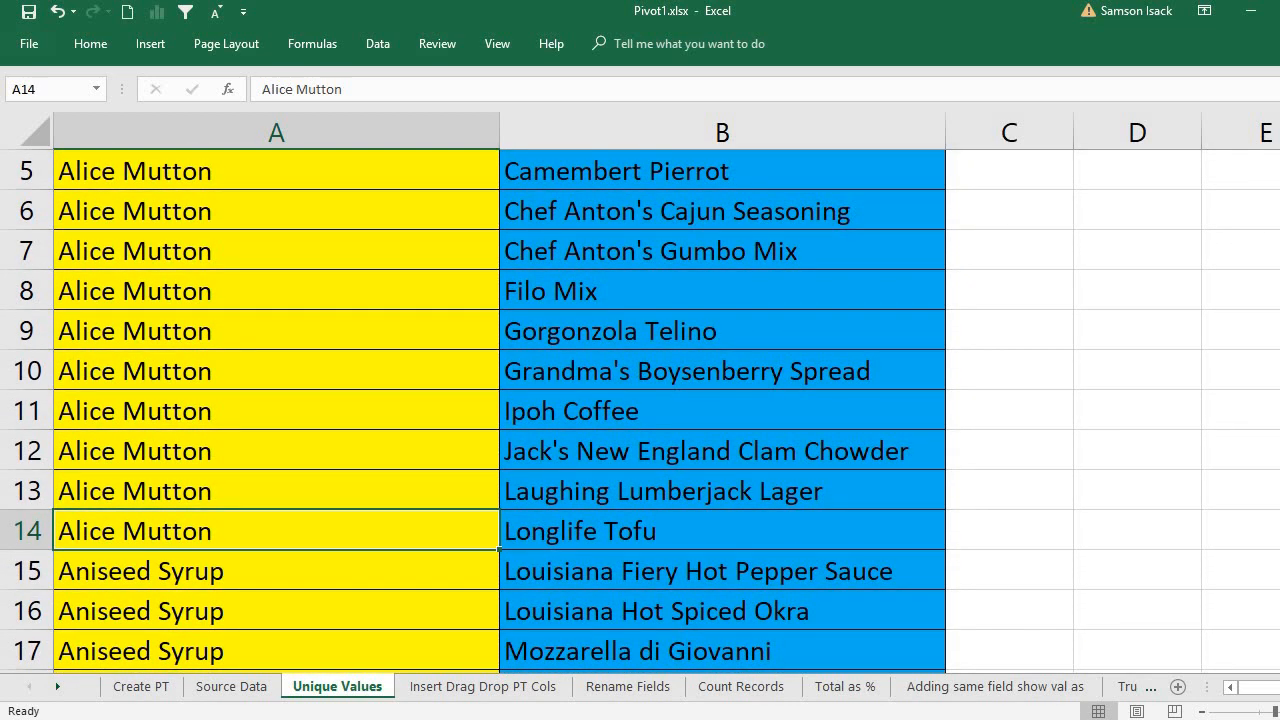
scroll(640, 400, "up", 2)
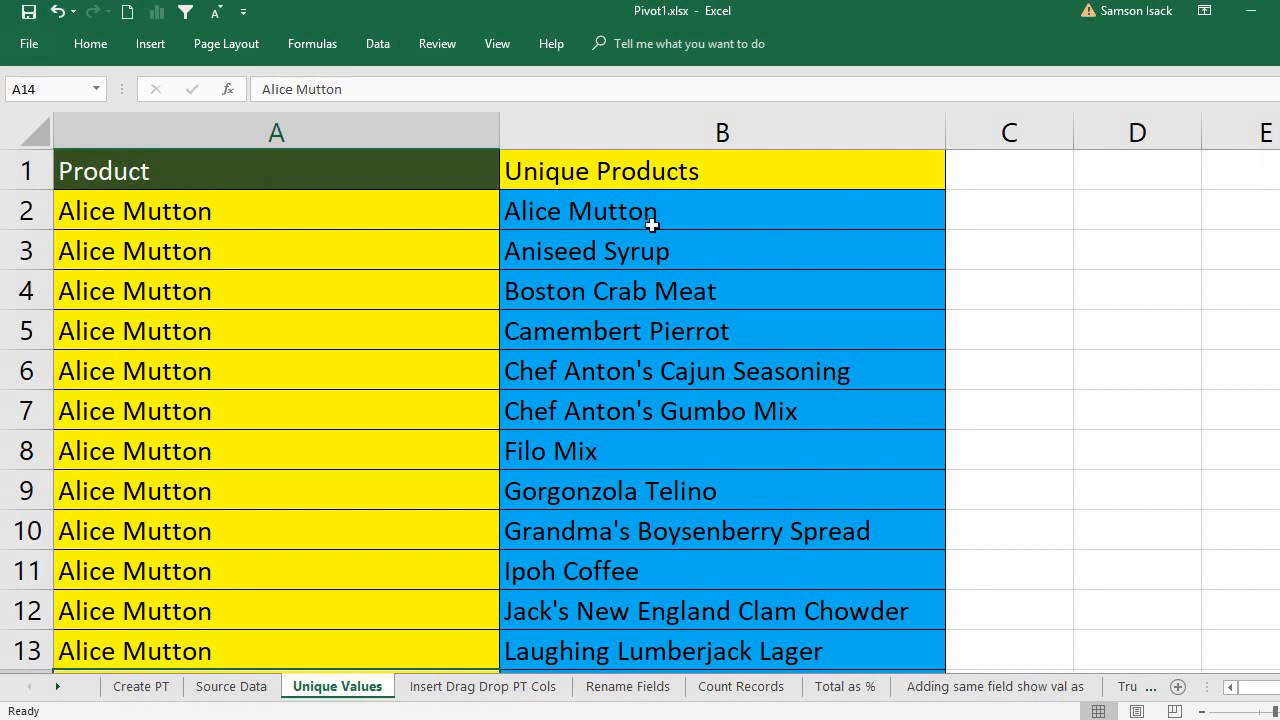
left_click(655, 221)
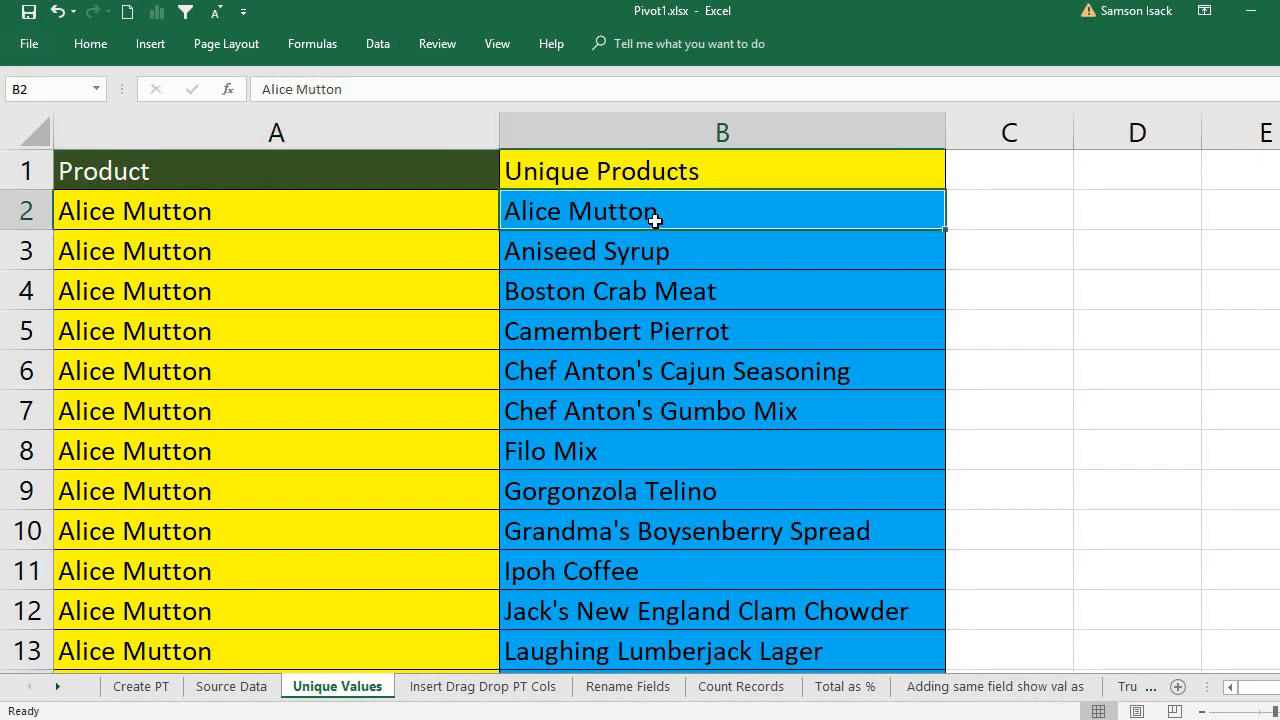